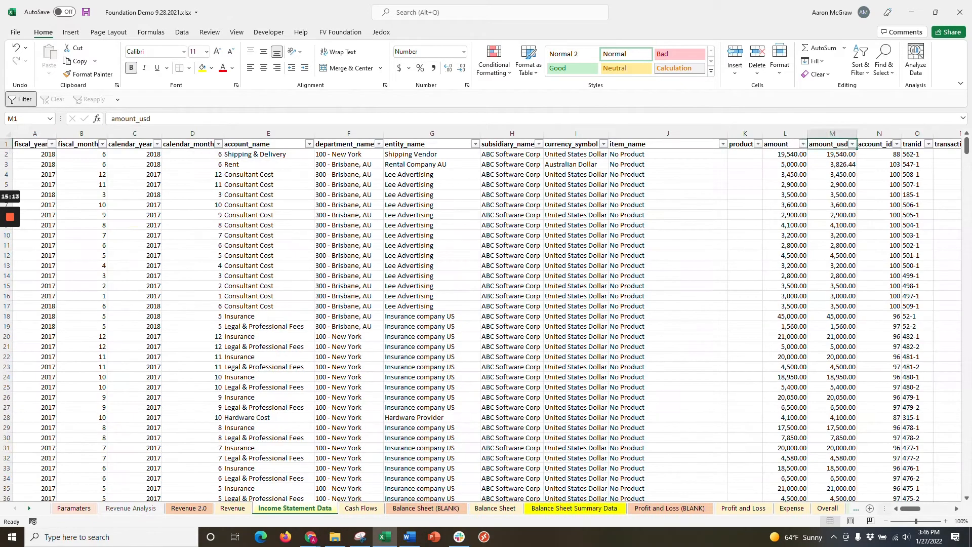
Step: Create a PivotTable from the Income Statement Data range A1:AL715, placed on the existing Revenue Analysis sheet at cell K65
click(134, 235)
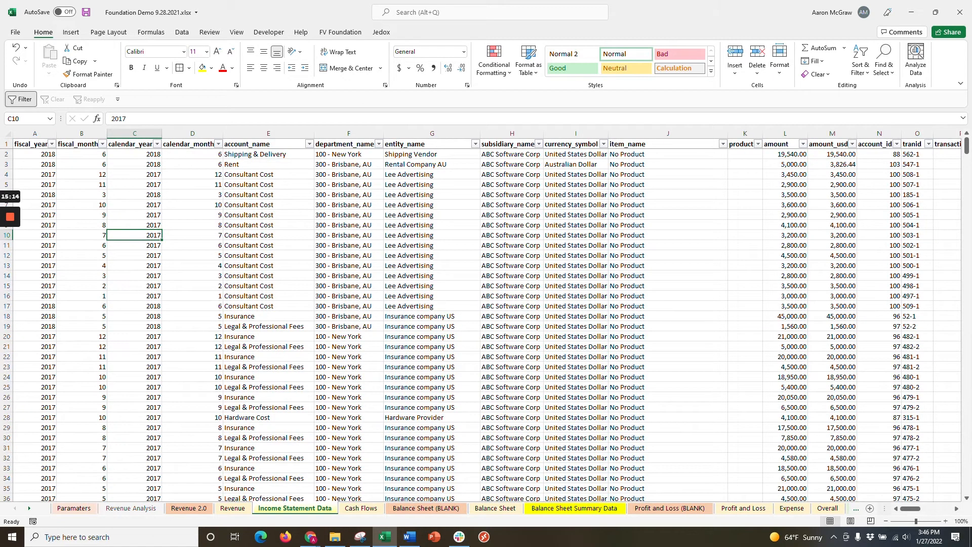
click(71, 32)
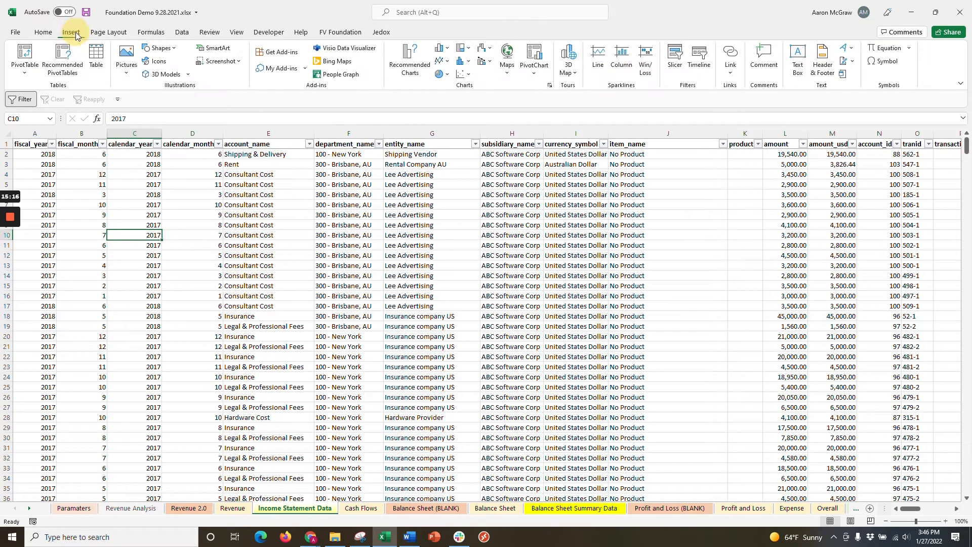
click(27, 54)
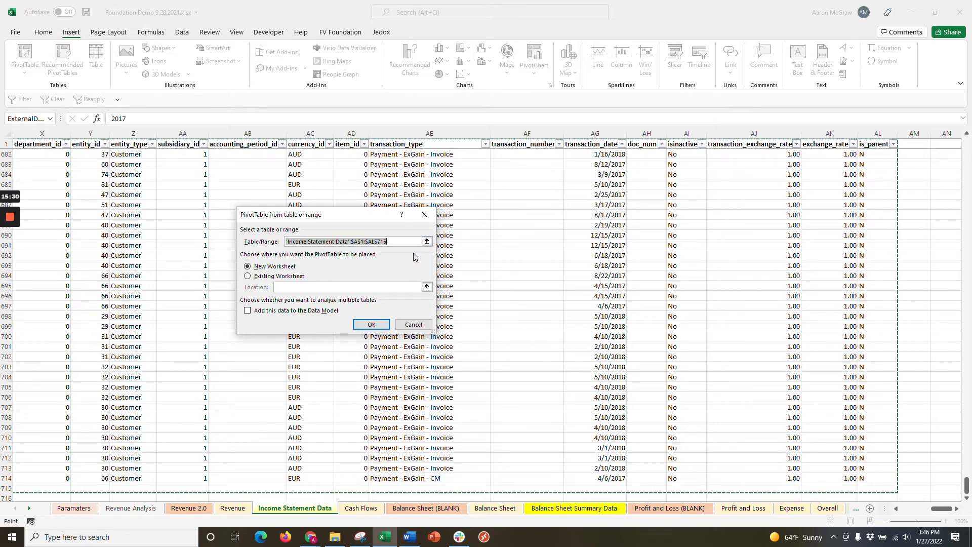
click(260, 279)
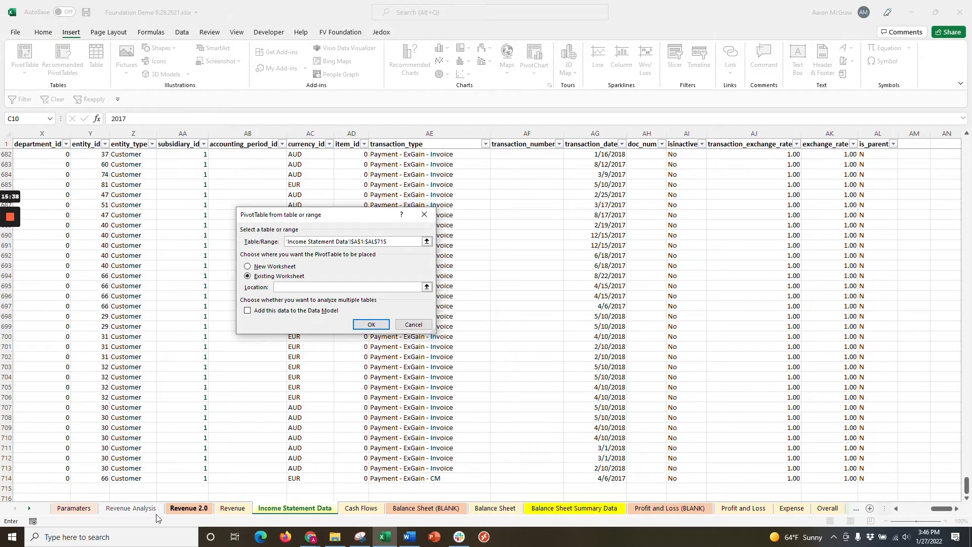
click(131, 508)
scroll(486, 314, down, 8)
scroll(487, 319, down, 3)
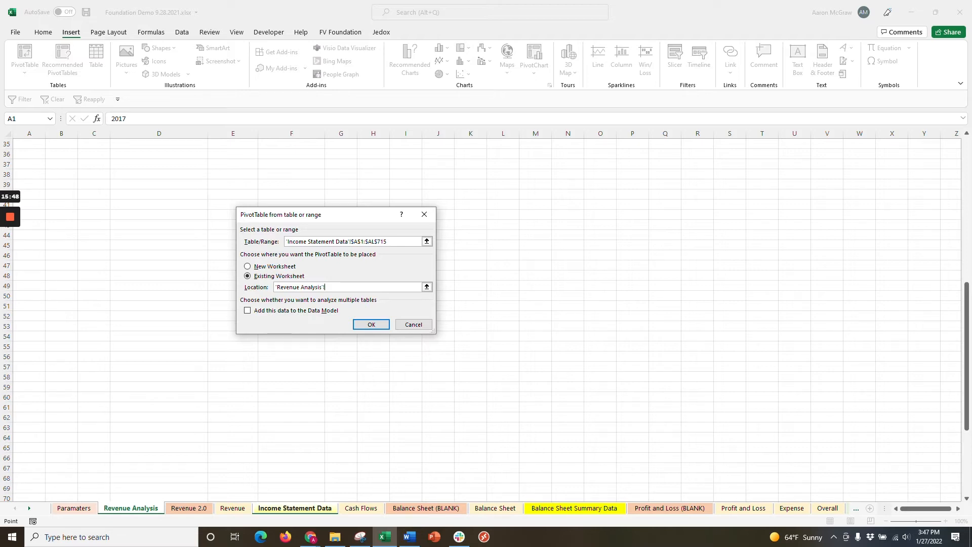
click(471, 447)
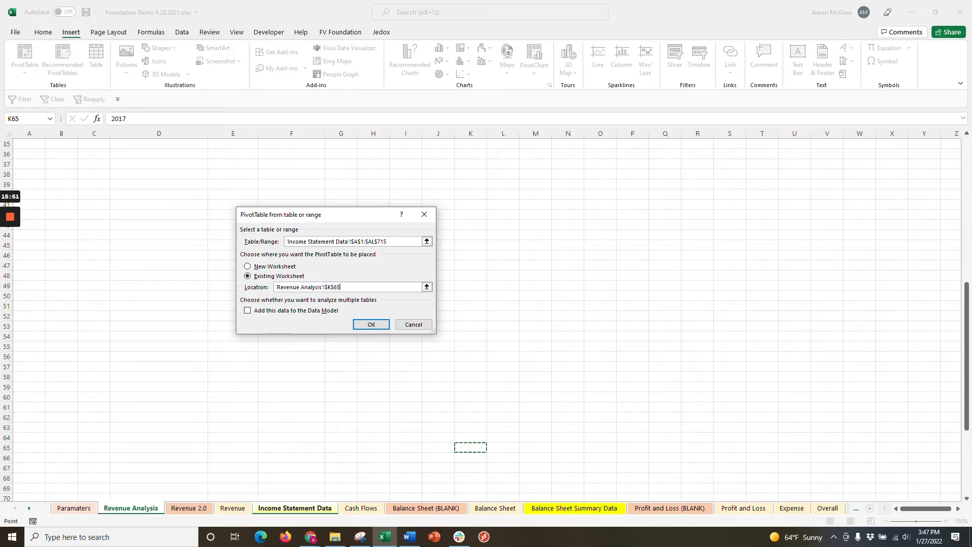
click(368, 328)
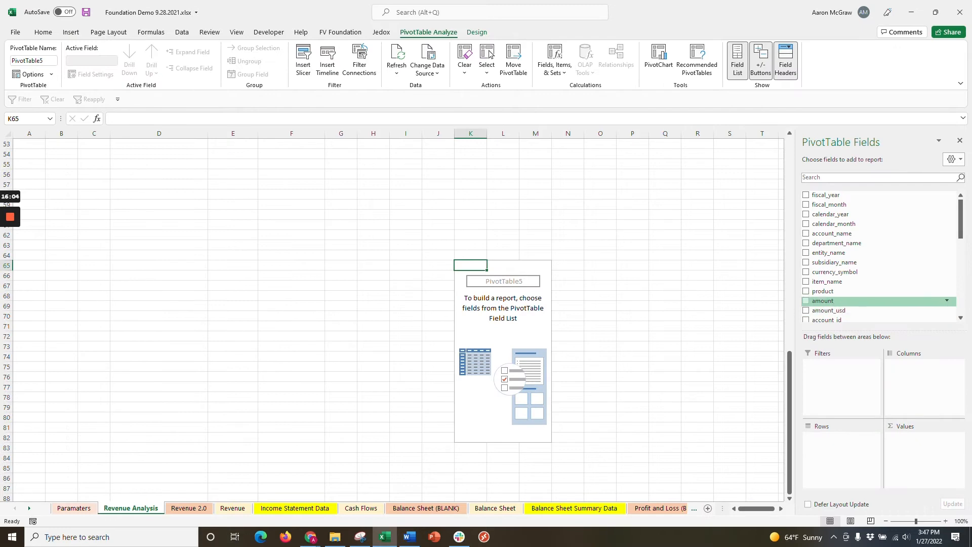
Step: Lay out the PivotTable with fiscal_month as rows and the sum of amount_usd and count of entity_name as values
drag(830, 204, 845, 451)
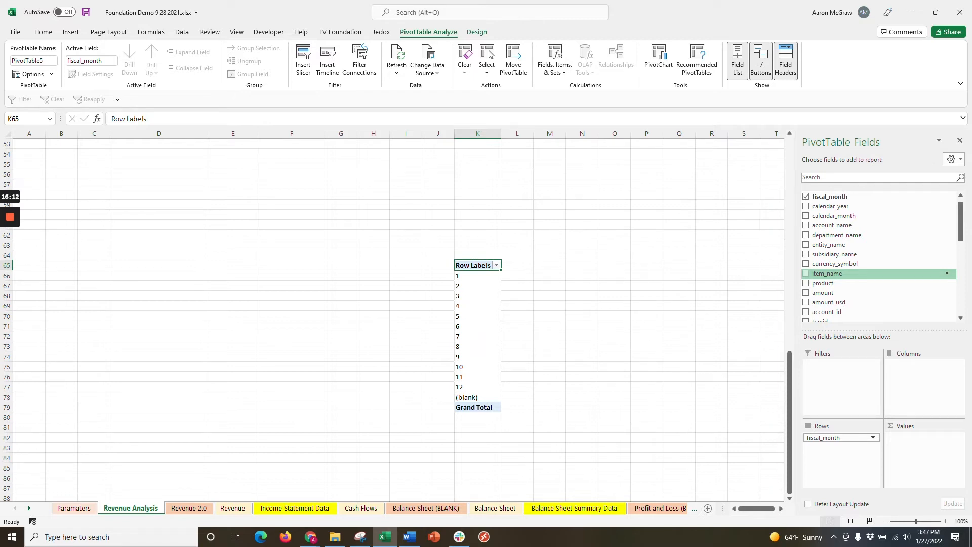
scroll(861, 274, down, 1)
drag(829, 278, 923, 450)
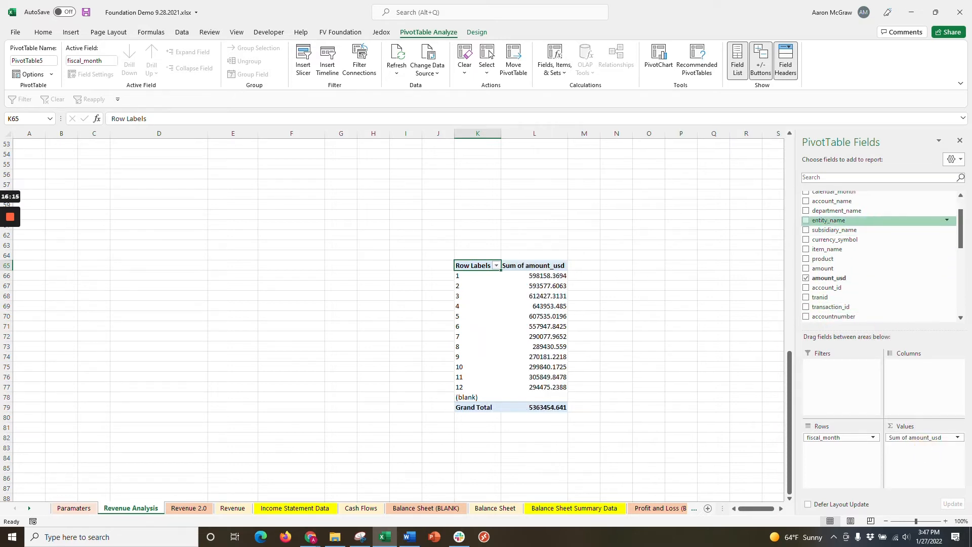
drag(860, 274, 908, 462)
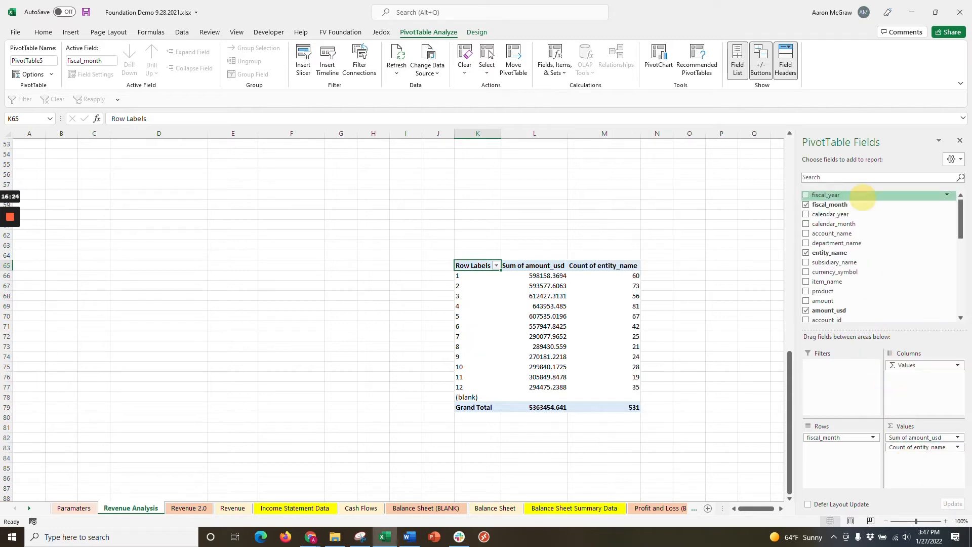
Step: Add fiscal_year and secondary_account_type as report filters of the PivotTable
drag(856, 388, 856, 389)
scroll(907, 279, down, 4)
drag(897, 285, 857, 395)
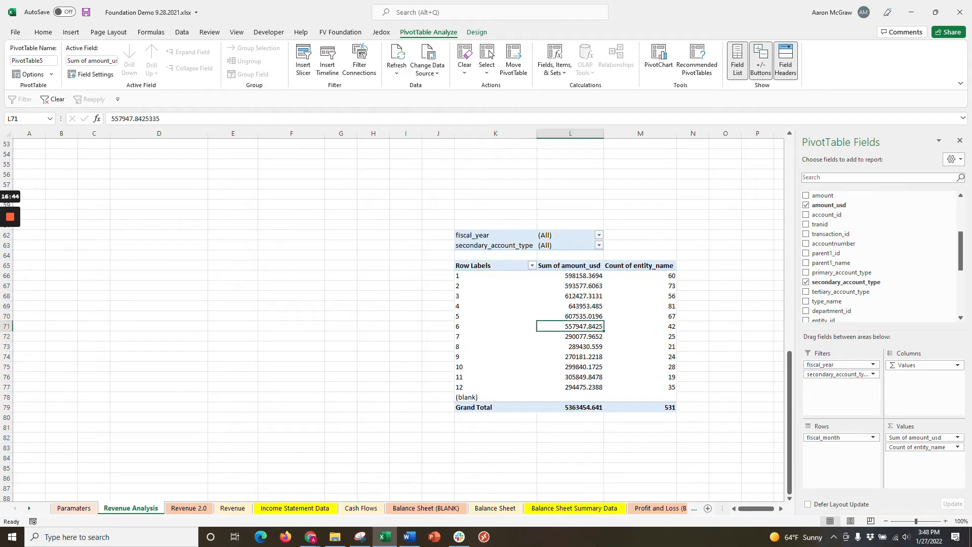
Step: Filter the PivotTable to the secondary account type Revenue and the fiscal year 2017
click(520, 288)
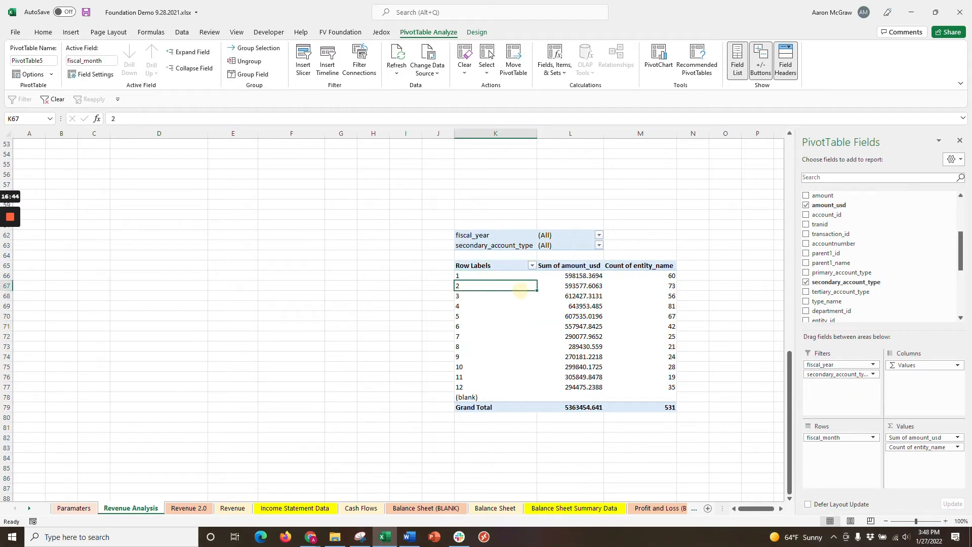
click(599, 245)
click(508, 287)
click(539, 373)
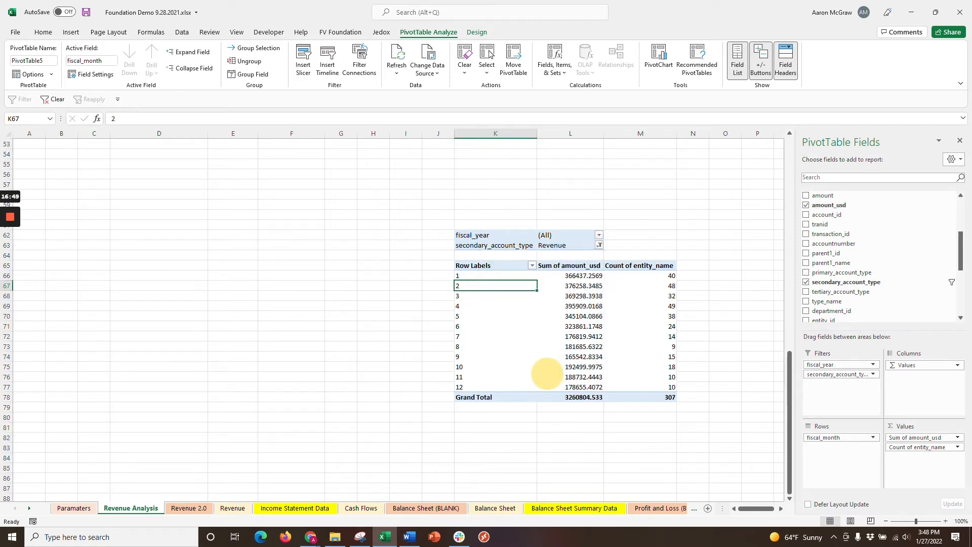
click(571, 327)
click(599, 236)
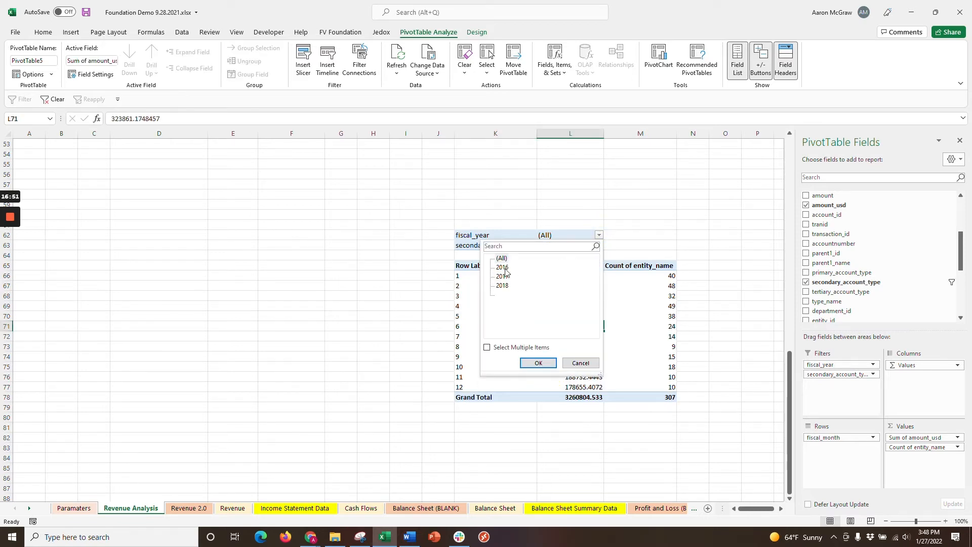
click(506, 277)
click(547, 361)
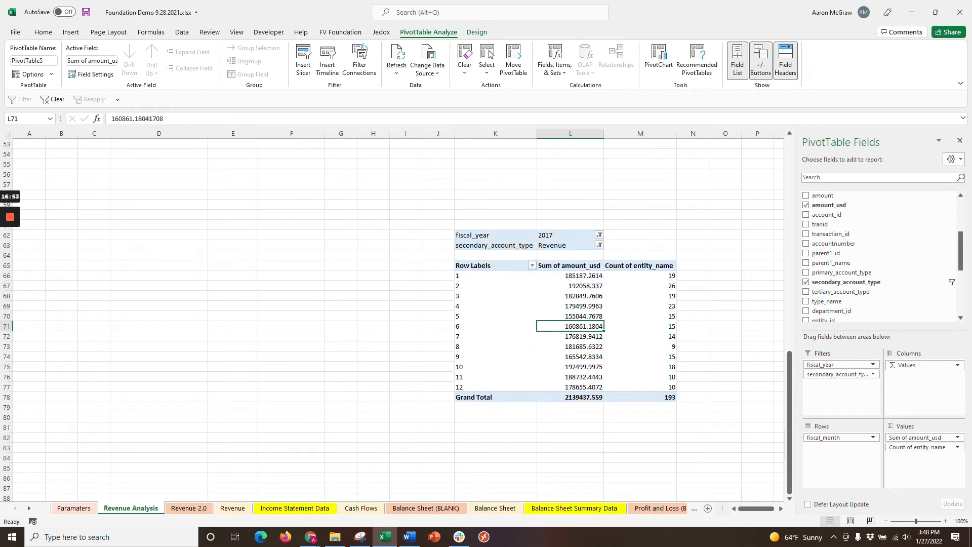
Step: Format the Sum of amount_usd values in L66:L78, including the grand total, with the custom number format #,##0
click(640, 337)
drag(582, 275, 576, 400)
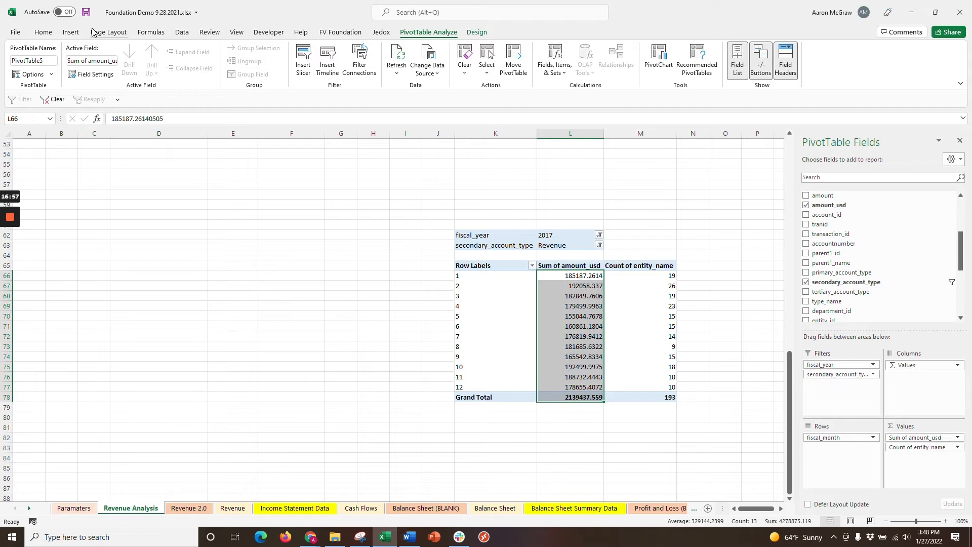
click(43, 32)
click(467, 85)
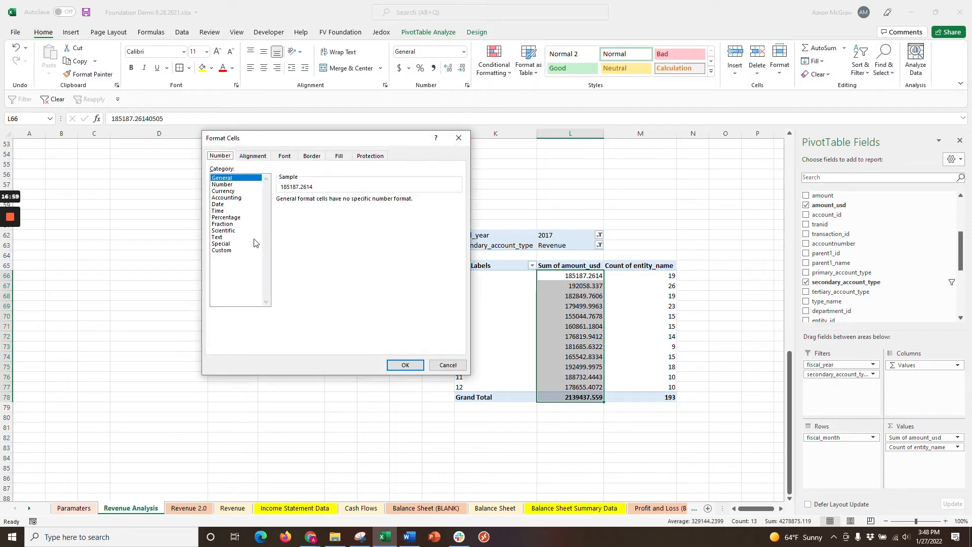
click(226, 250)
click(289, 237)
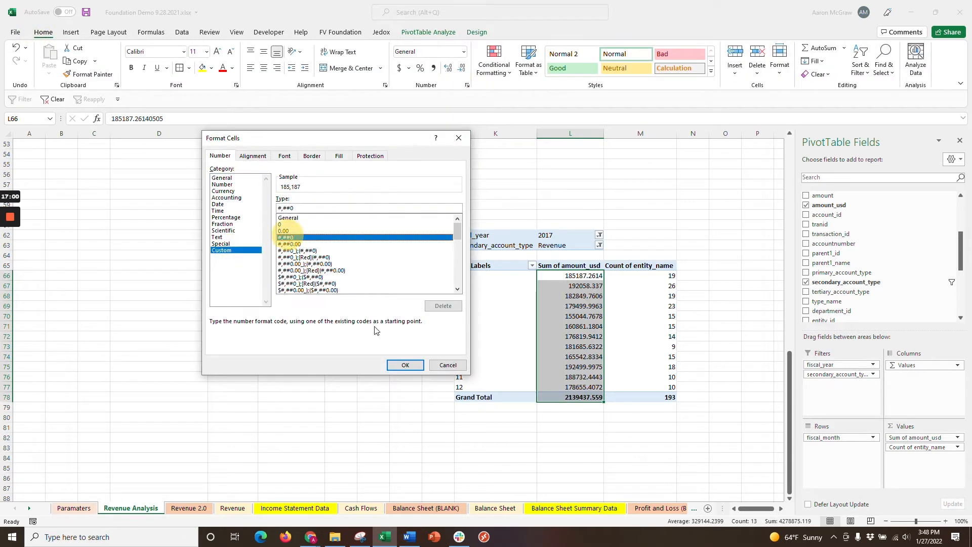
click(405, 365)
Step: Look at the Revenue 2.0 dashboard for reference and return to the monthly entity counts on the Revenue Analysis sheet
key(ctrl+Page_Down)
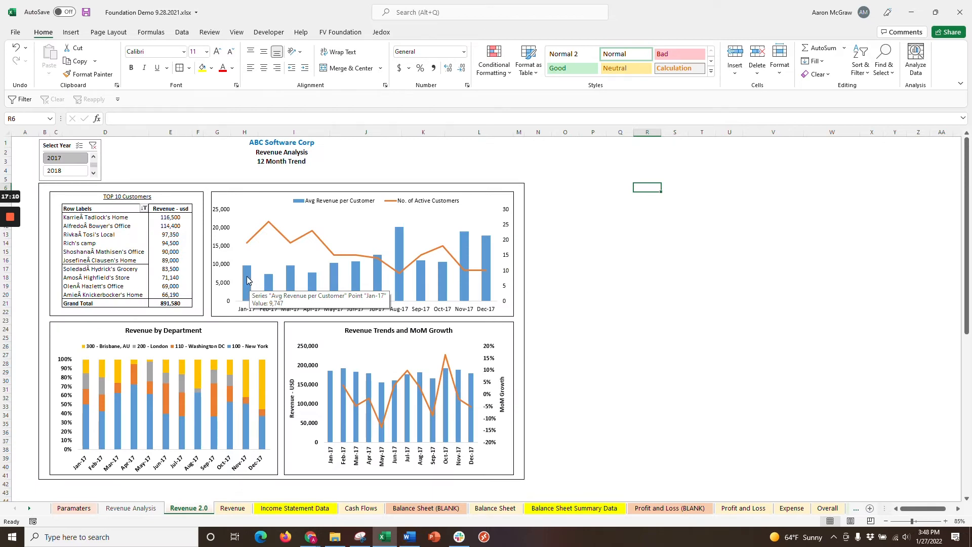
click(140, 507)
drag(640, 276, 646, 387)
Step: Rename the Count of entity_name value field as "No. of Active Customers", keeping Count as its calculation
click(641, 265)
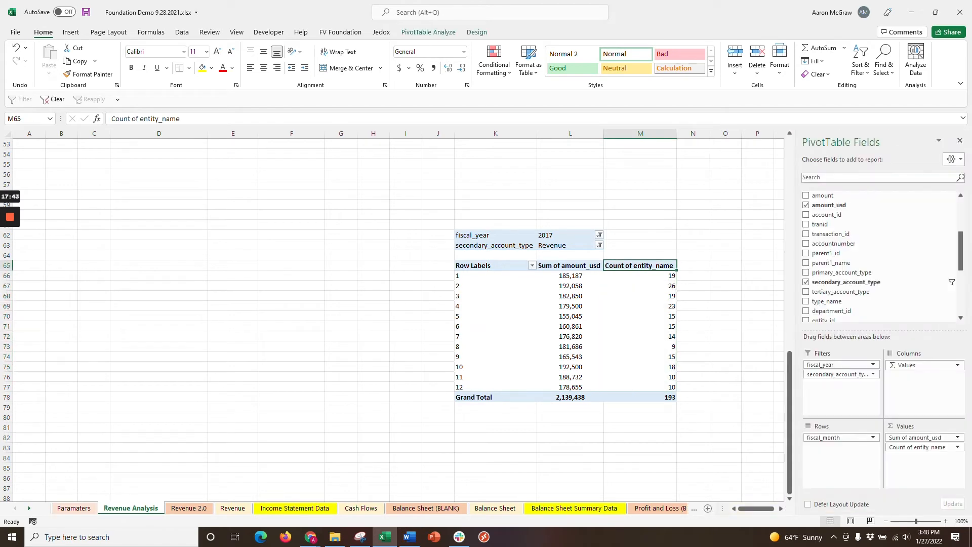
right_click(632, 265)
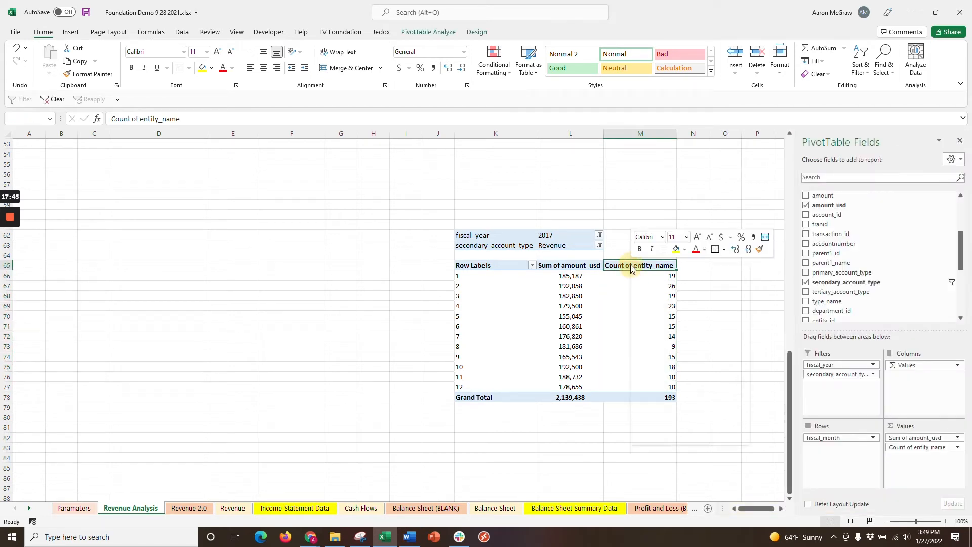
click(679, 408)
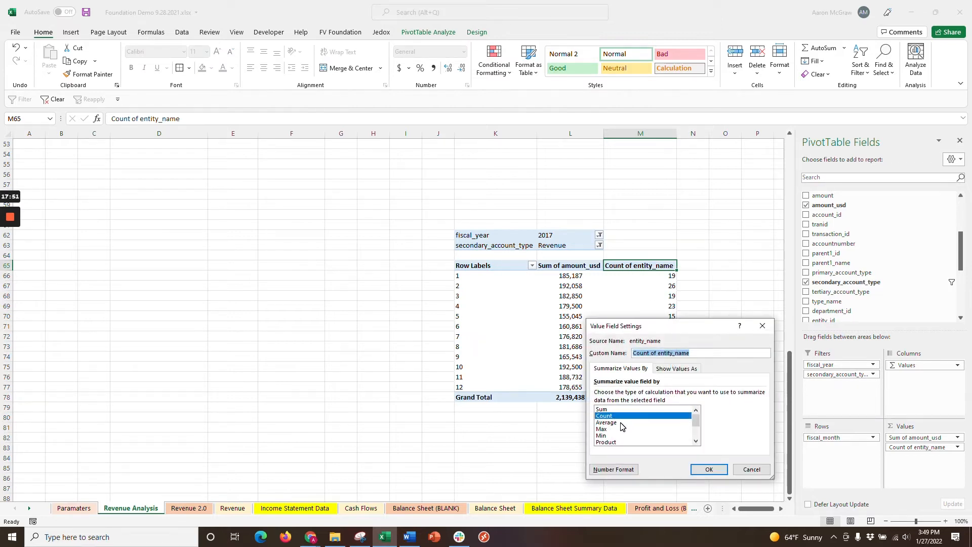
scroll(628, 430, down, 2)
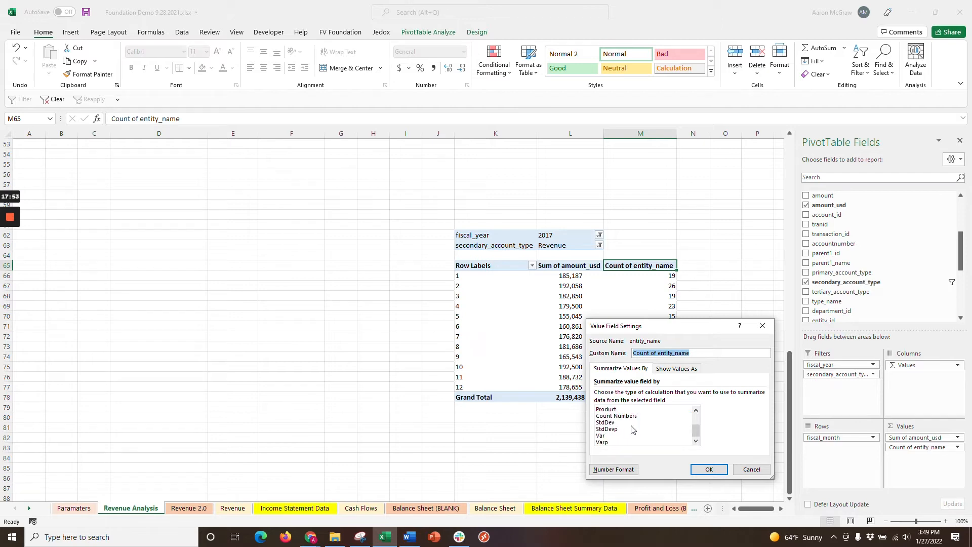
scroll(632, 433, up, 2)
text(No.)
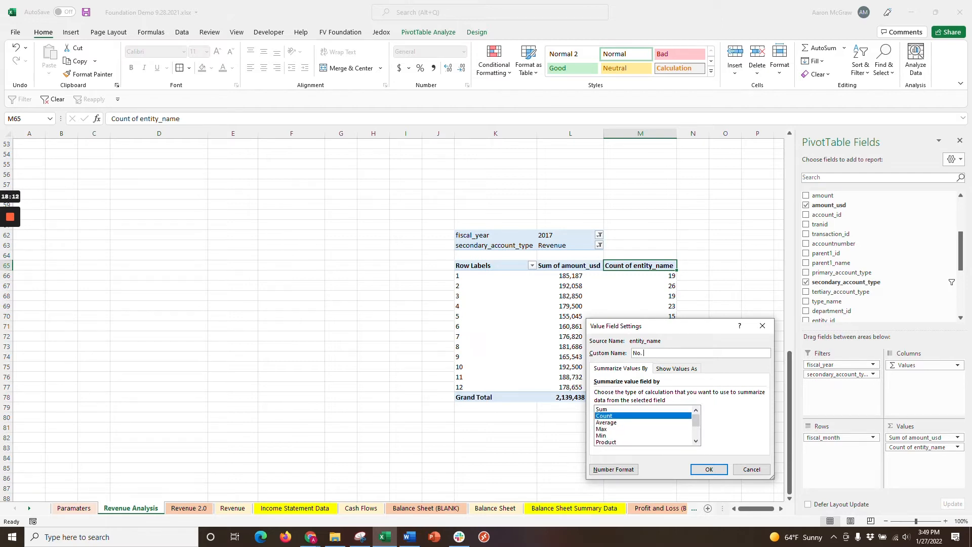
text(of Active Customers)
click(719, 468)
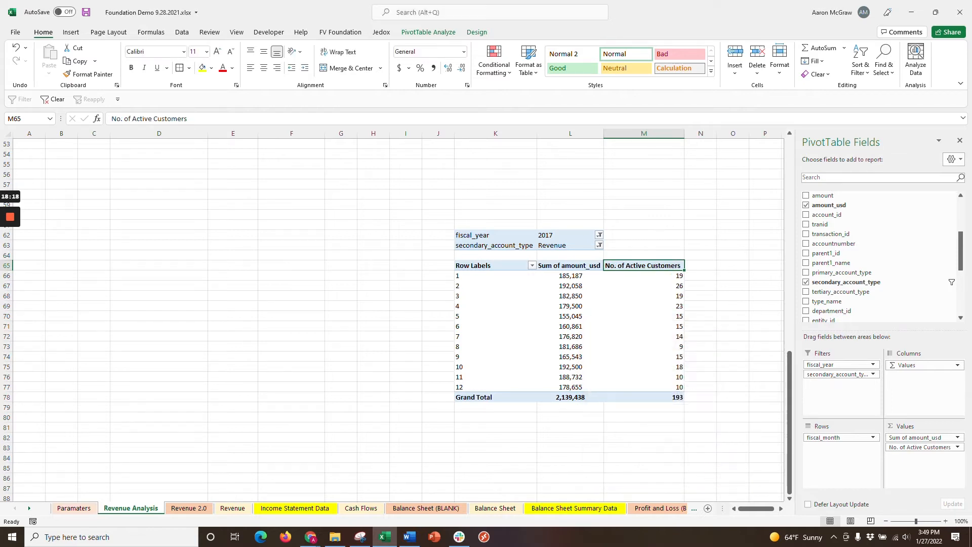
Step: Rename the Sum of amount_usd value field as "Revenue - USD"
click(653, 261)
click(582, 265)
right_click(582, 270)
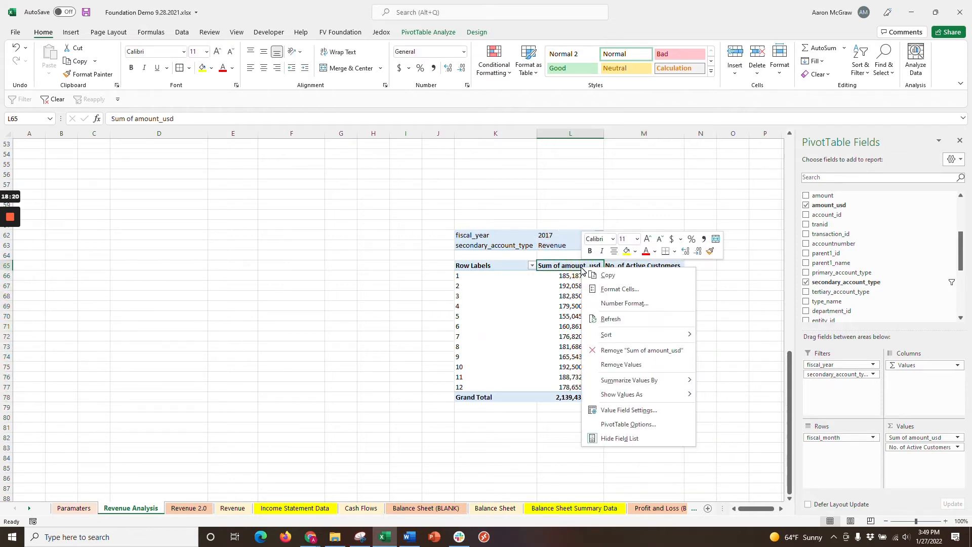
click(628, 409)
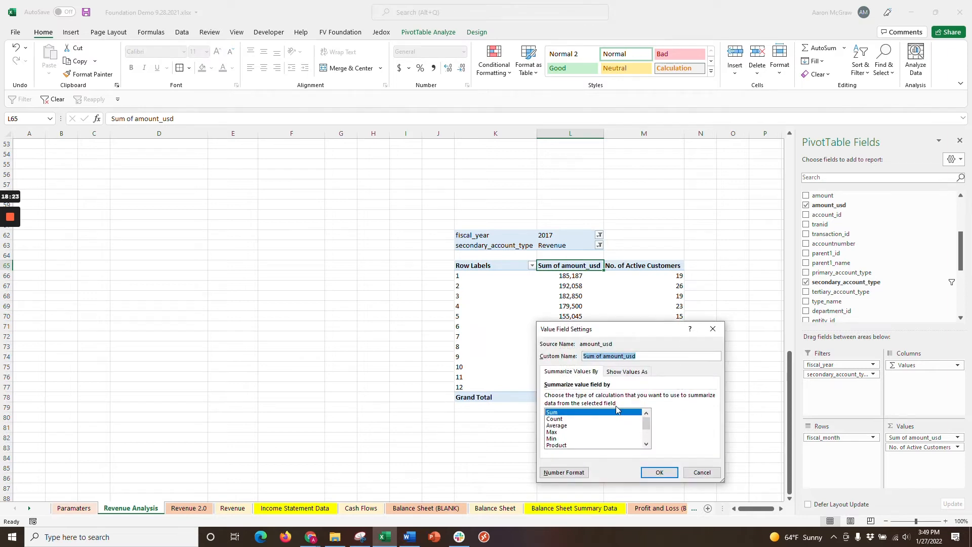
text(Revenue - USD)
key(Return)
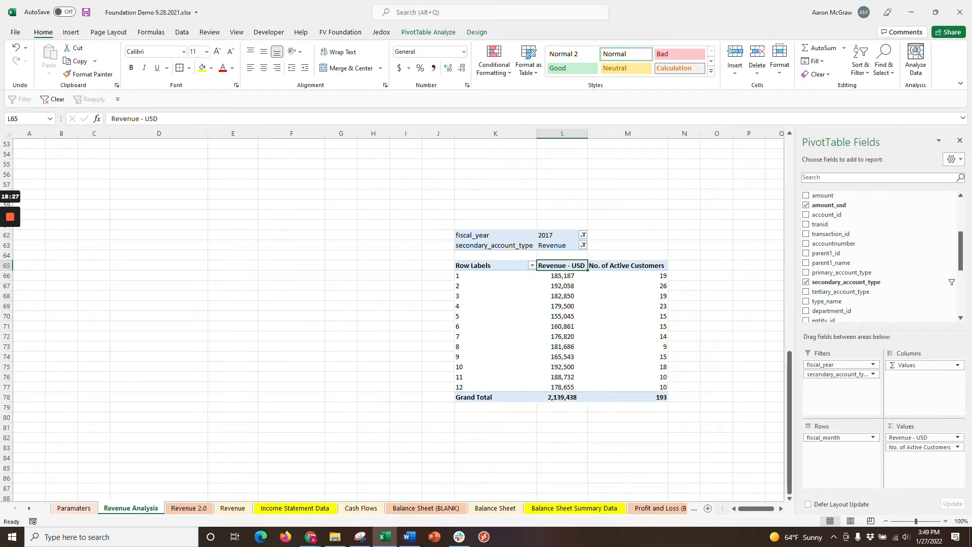
Step: Review the PivotTable's monthly rows against the source records on the Income Statement Data sheet, returning to cell N65 beside the PivotTable
drag(496, 275, 495, 387)
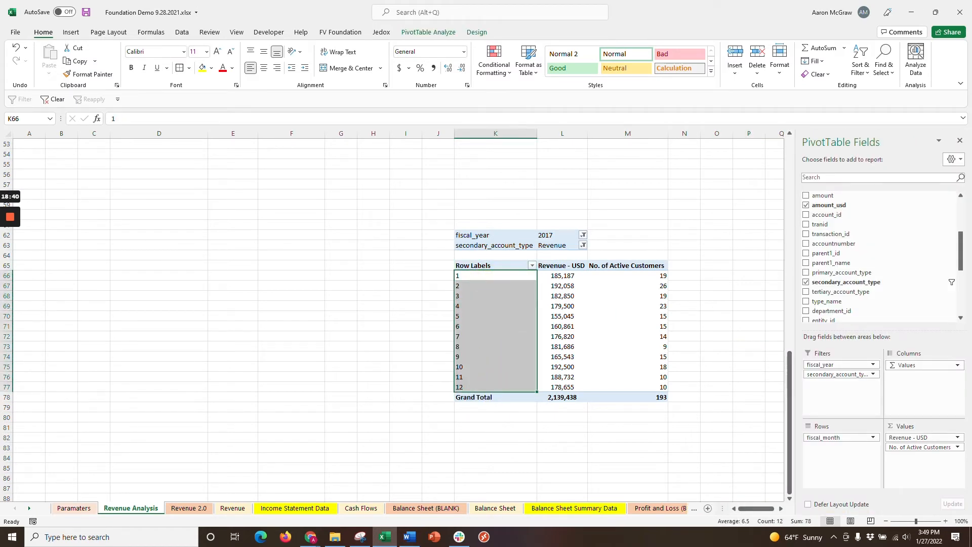
click(684, 266)
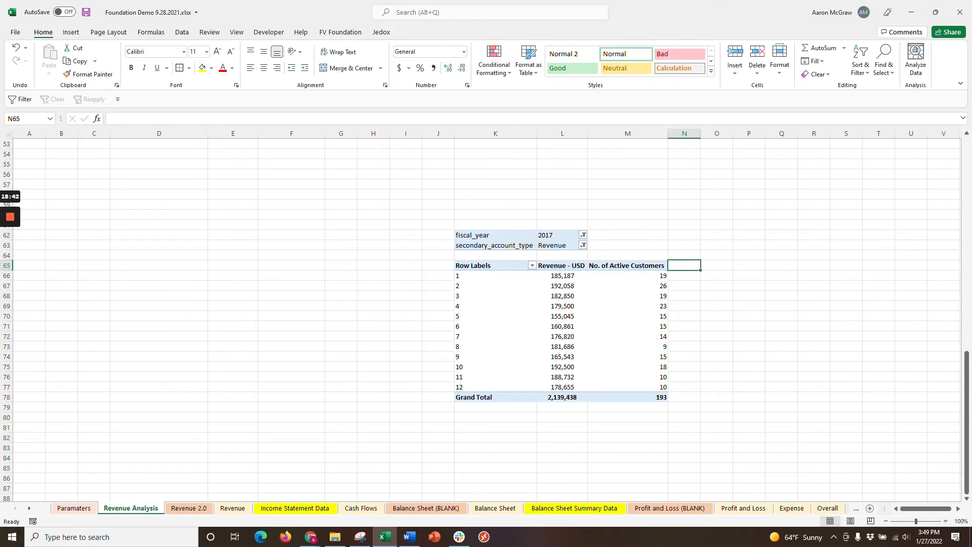
click(676, 277)
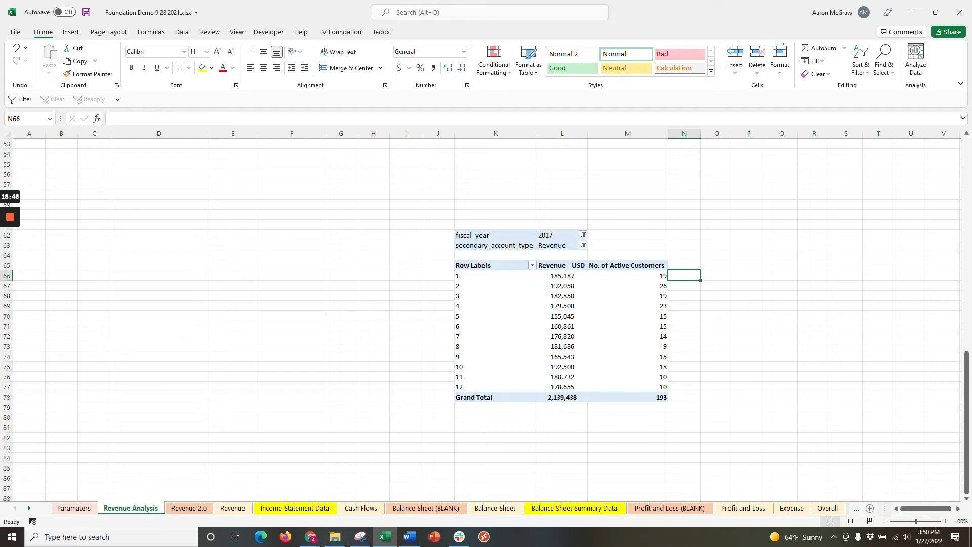
click(294, 508)
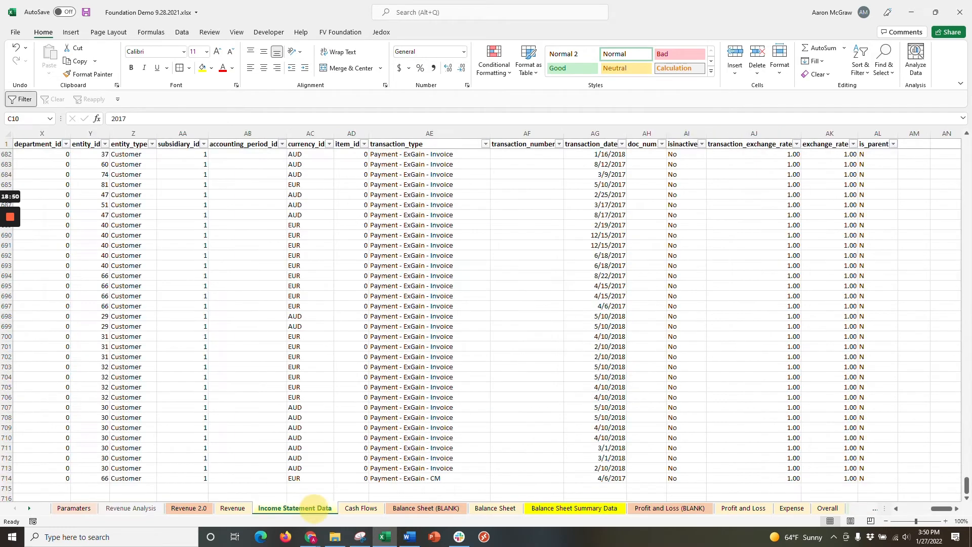
drag(248, 184, 710, 210)
click(681, 260)
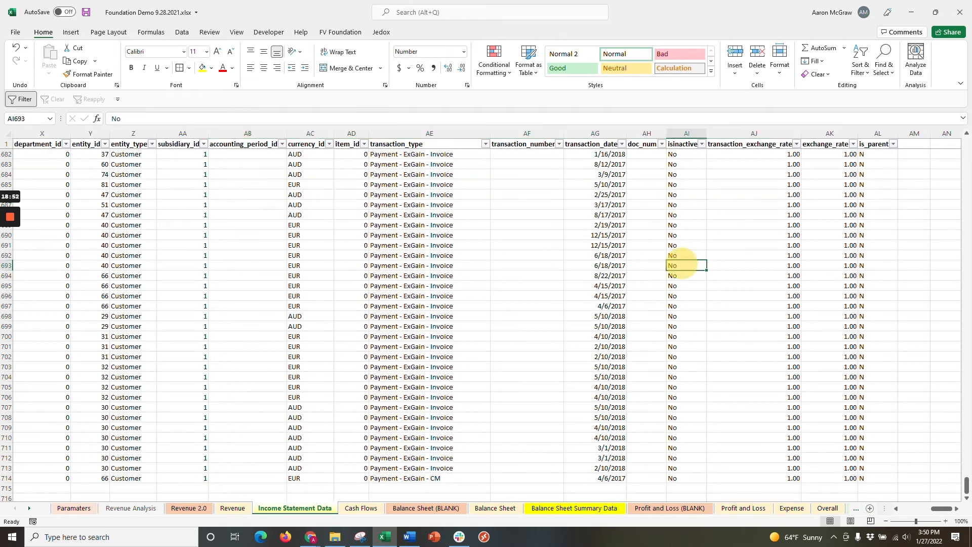
click(148, 510)
drag(466, 286, 637, 351)
click(684, 356)
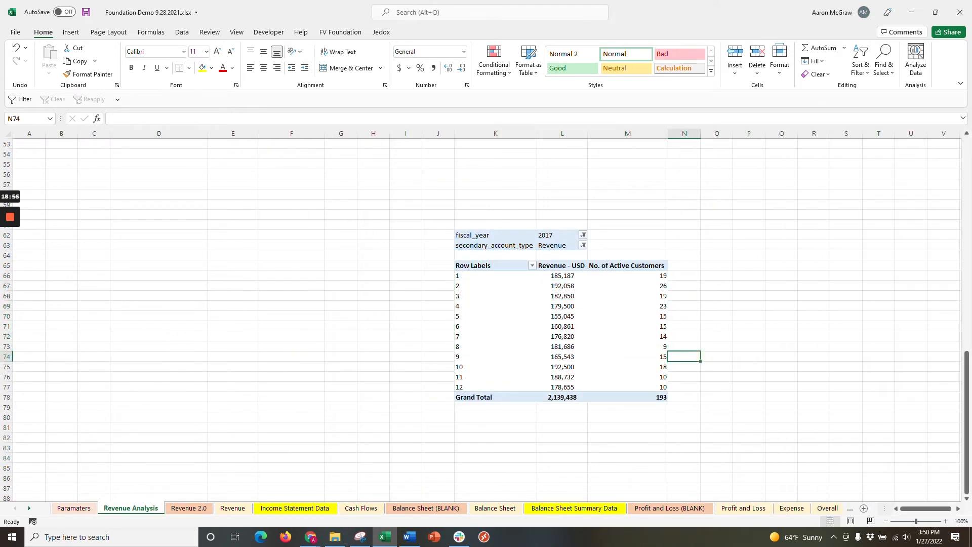
click(684, 266)
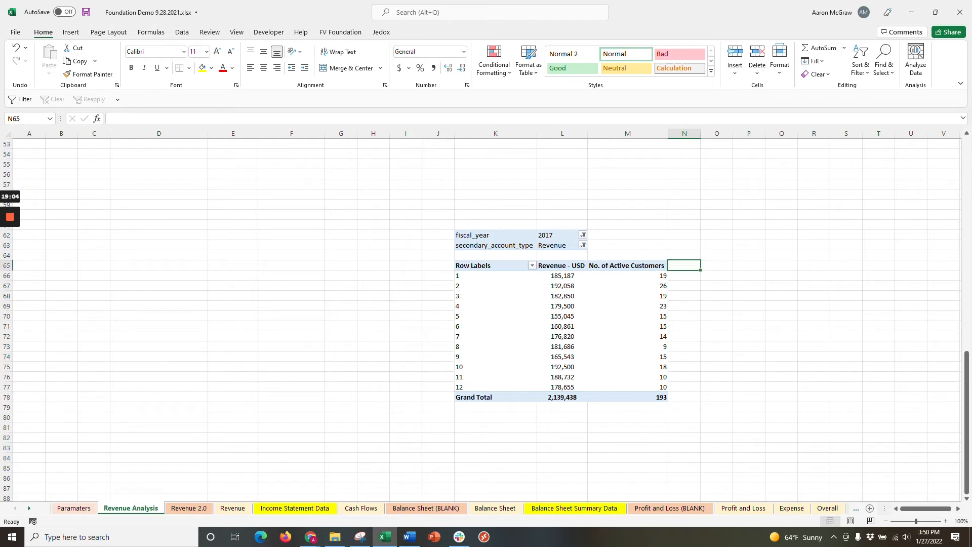
Step: Add the heading "Avg Revenue per Customer" in cell N65 beside the PivotTable and widen column N
text(Ave)
key(BackSpace)
text(g Revenue per Customer)
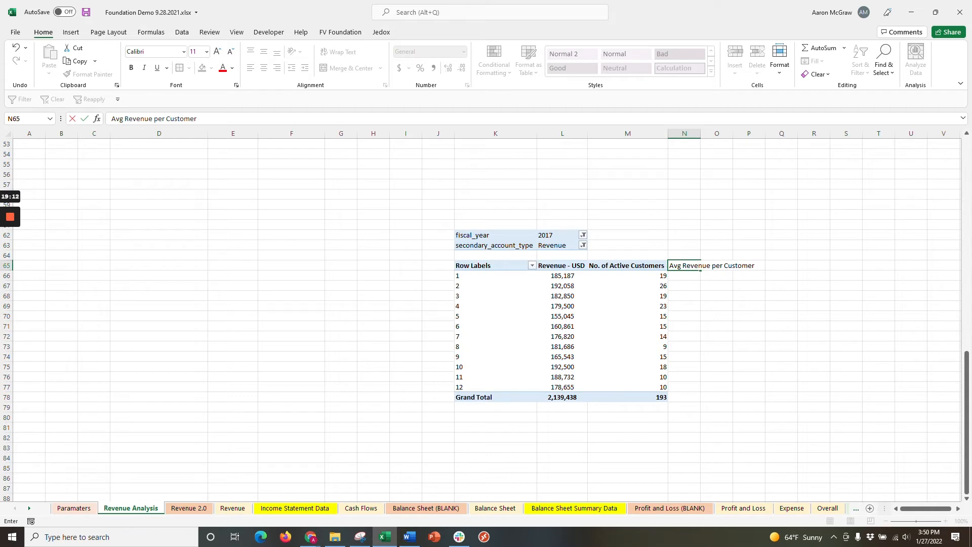
key(Return)
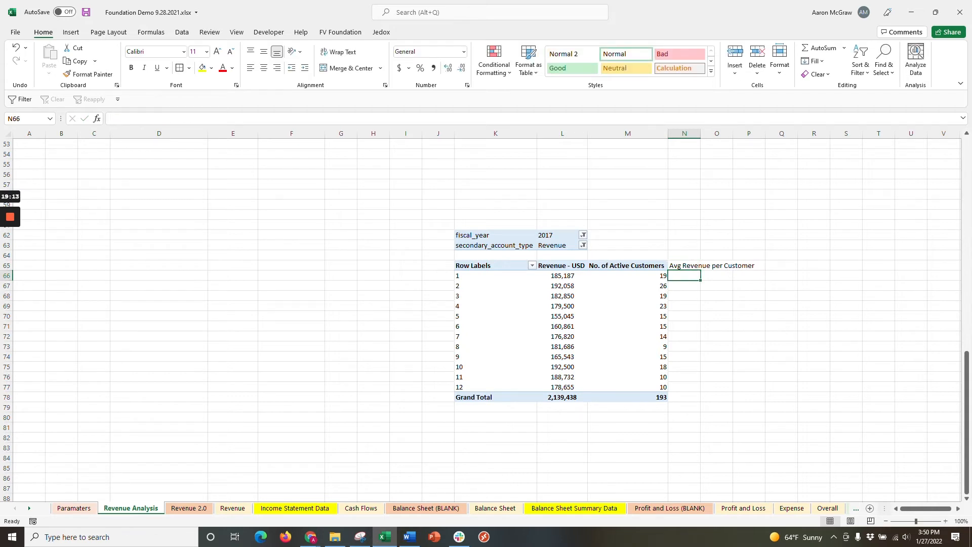
drag(700, 133, 732, 142)
Step: Enter =L66/M66 in cell N66 to divide the first month's revenue by its active customers
text(=)
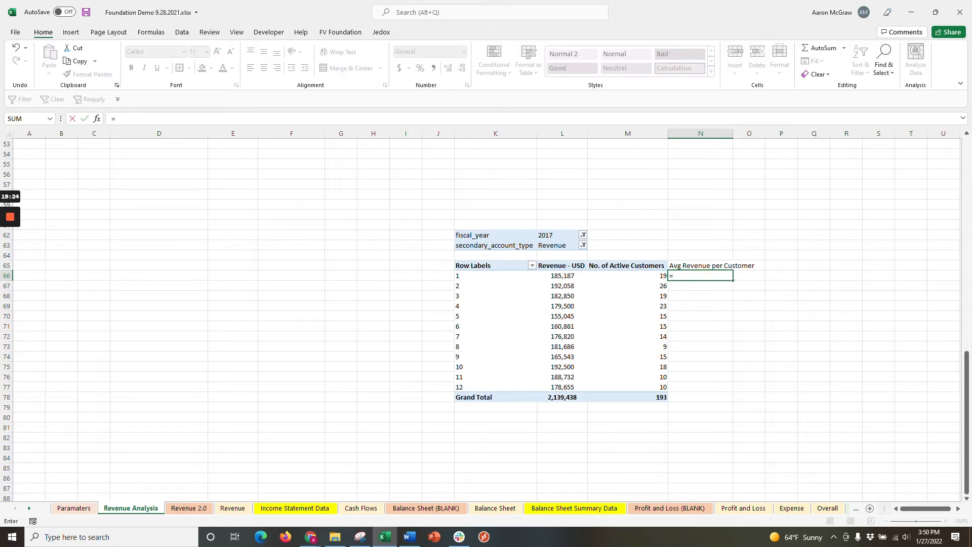
click(562, 277)
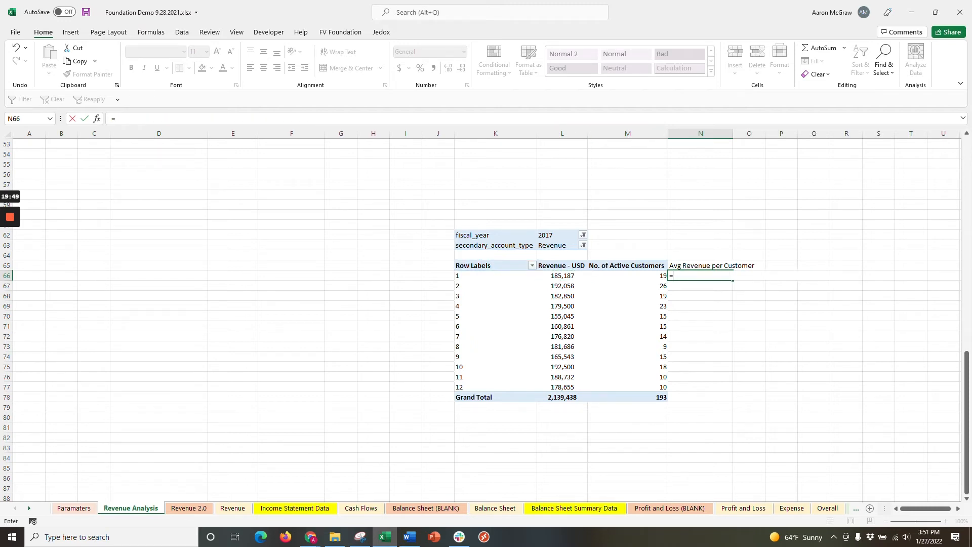
text(L66)
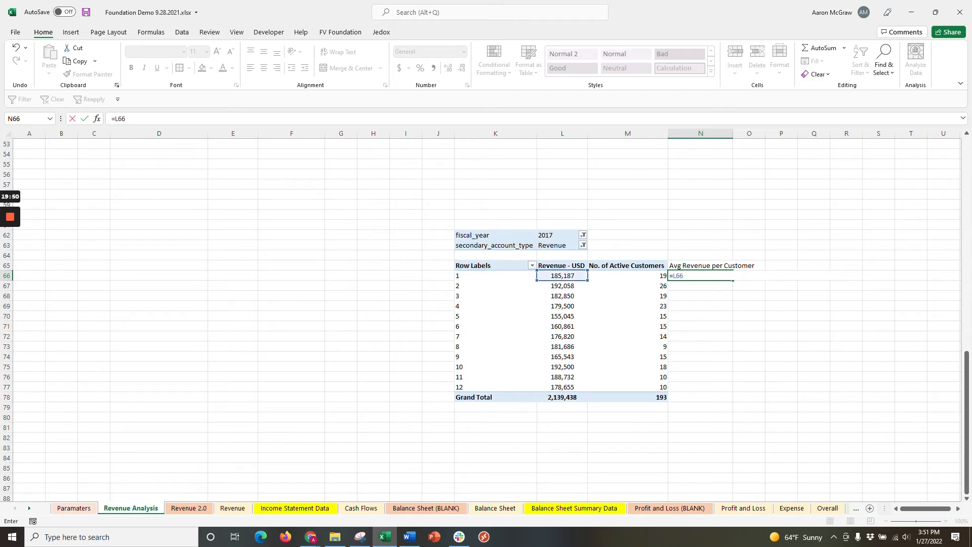
text(/M66)
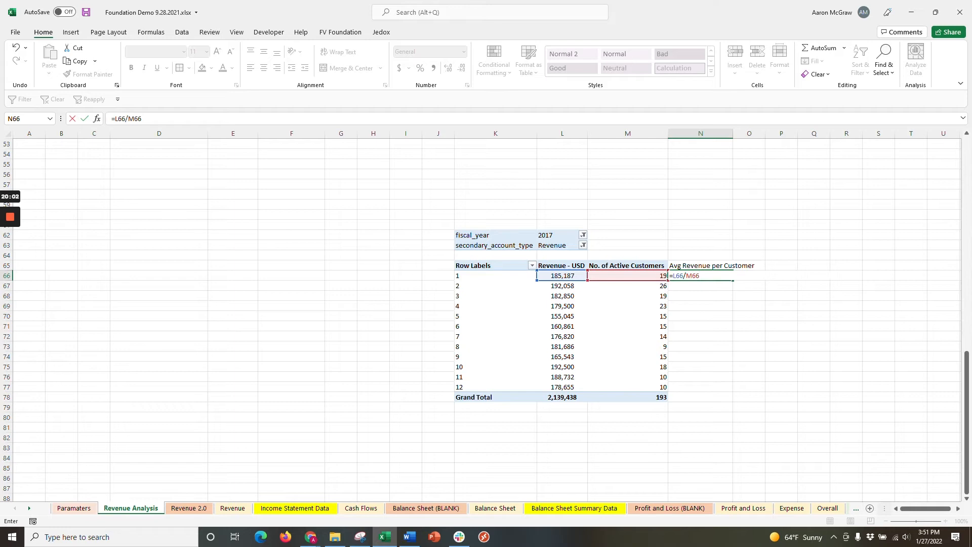
key(Return)
key(Up)
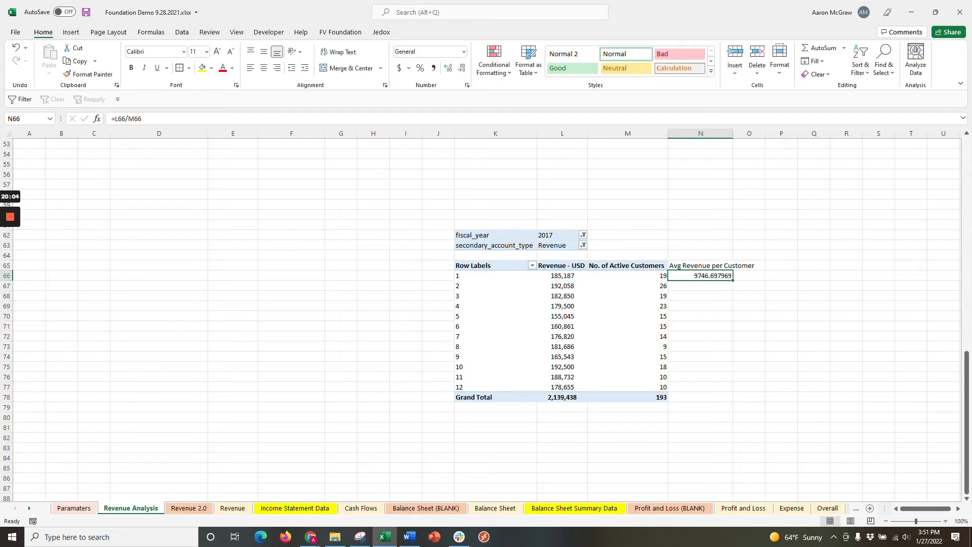
Step: Copy the number format of L66 onto N66 and fill the average revenue formula down through the Grand Total row, N78
click(569, 275)
click(715, 274)
click(551, 276)
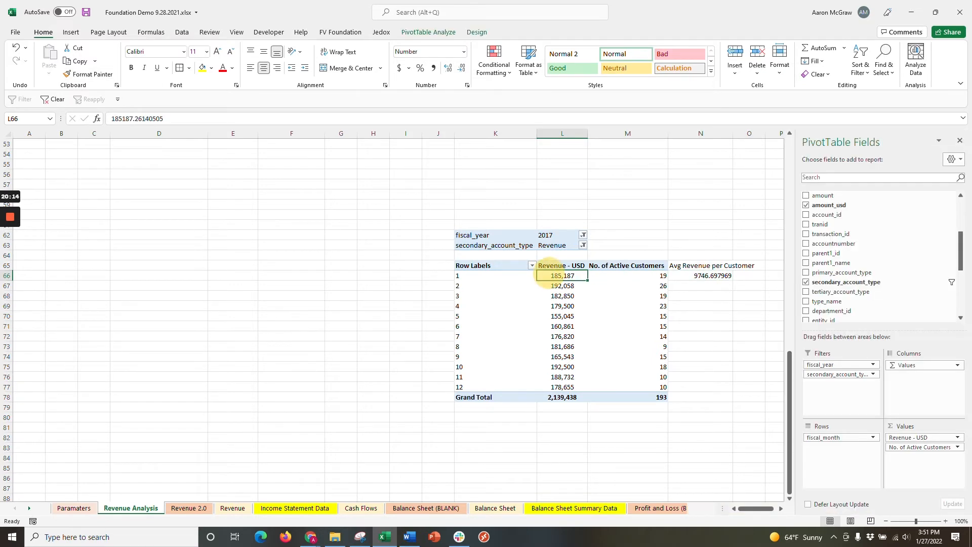
click(89, 74)
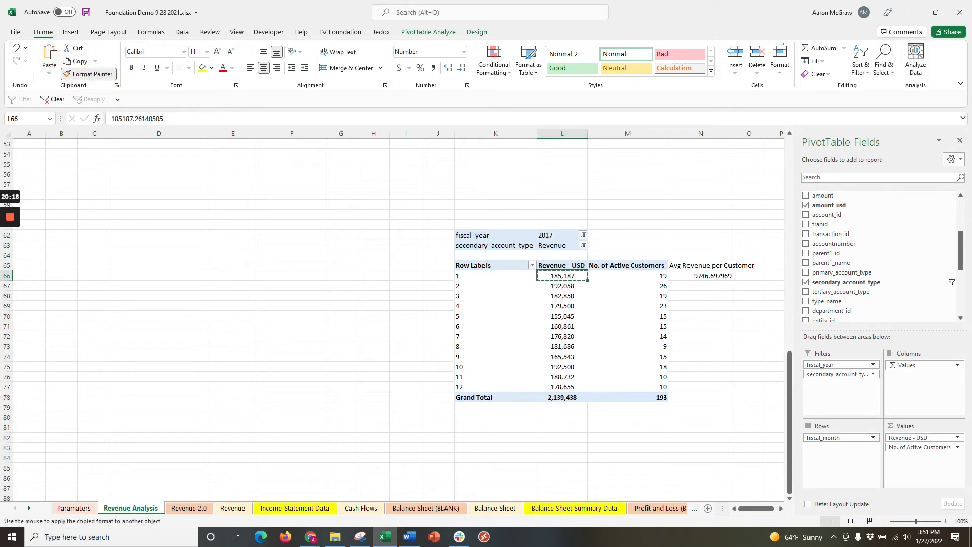
click(700, 276)
drag(732, 281, 735, 420)
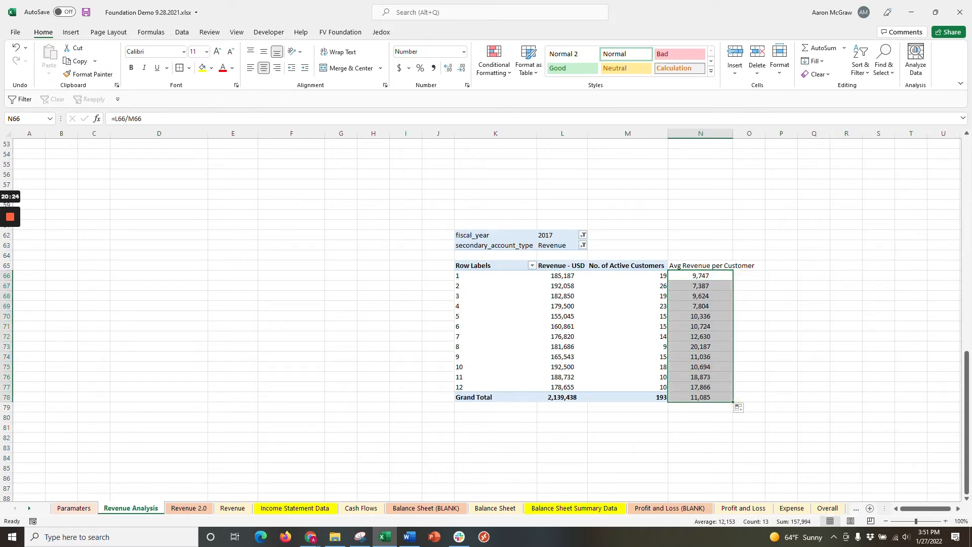
click(701, 435)
drag(701, 266, 718, 397)
click(707, 415)
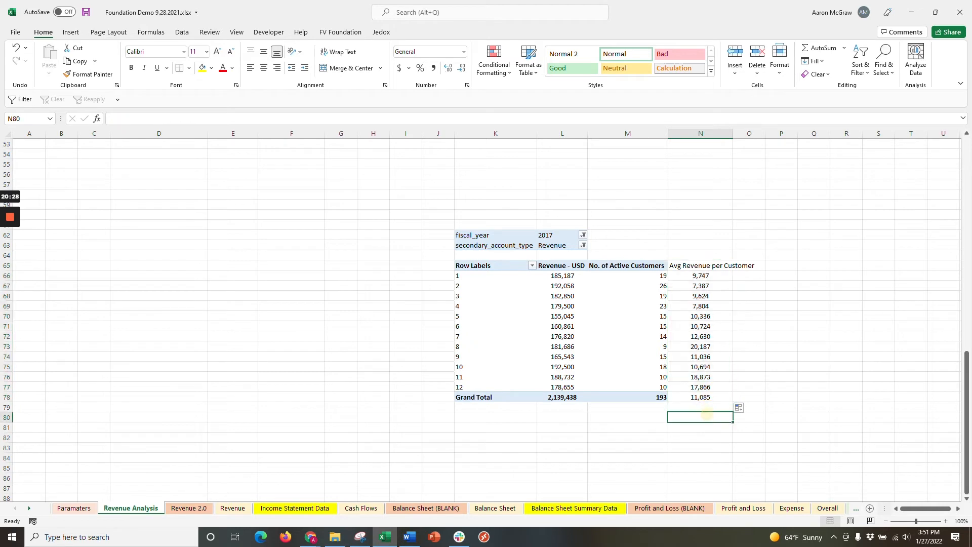
Step: Number the months 1 to 12 in cells J66:J77 beside the PivotTable's row labels
drag(478, 276, 482, 390)
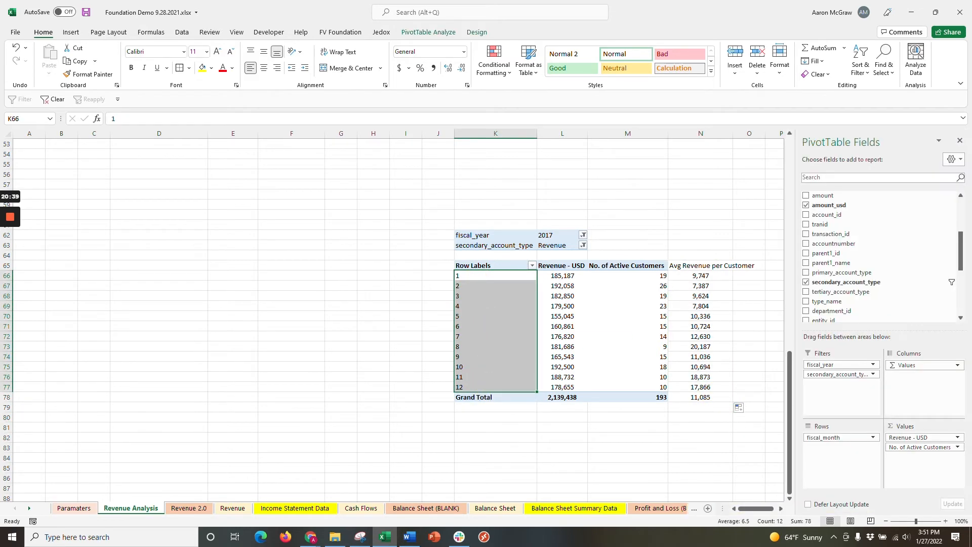
click(438, 397)
click(438, 388)
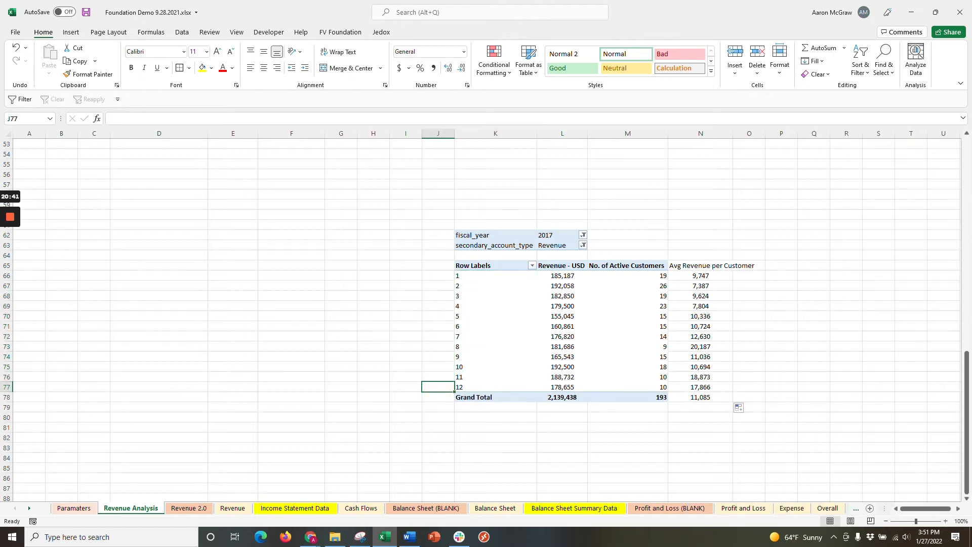
click(435, 276)
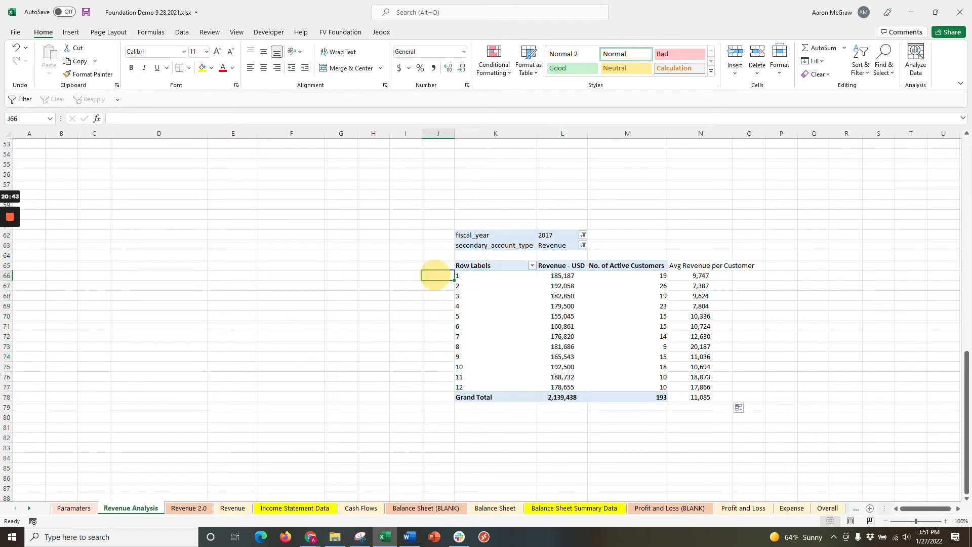
text(1)
key(Return)
text(2)
key(Return)
text(3)
key(Return)
text(4)
drag(438, 276, 455, 392)
Step: Enter =$L$62 in cell I66 as an absolute reference to the PivotTable's fiscal_year filter value
click(406, 275)
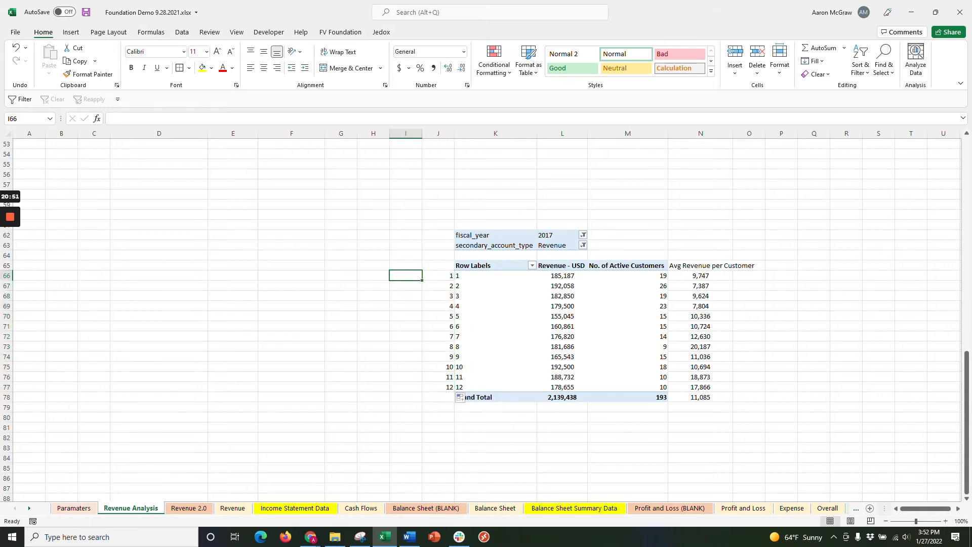
text(=)
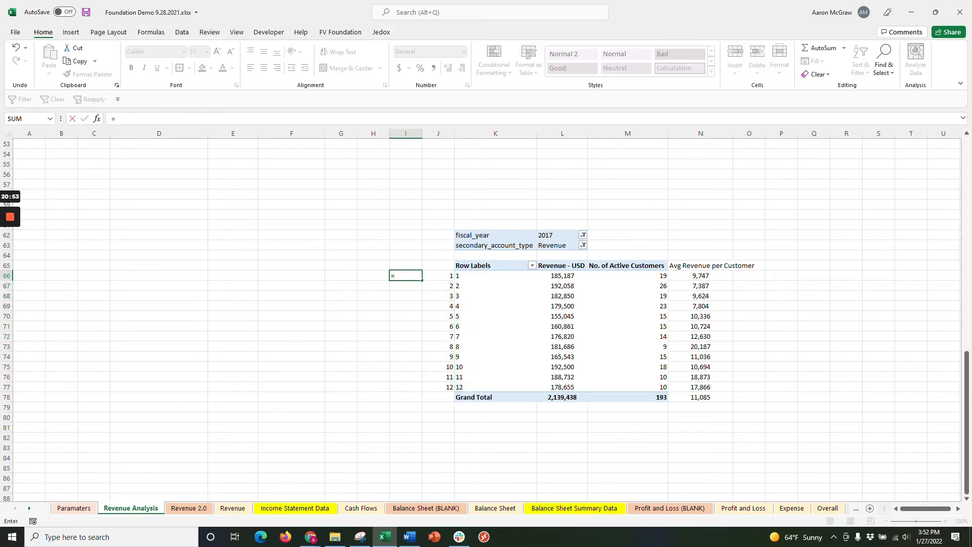
key(Up)
key(Up)
key(Up)
key(Up)
key(Right)
key(Right)
key(Right)
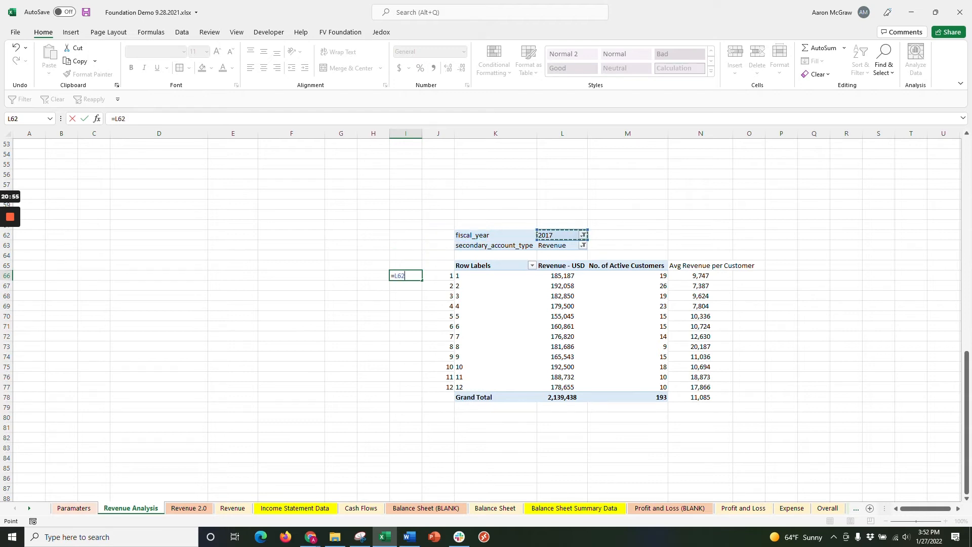
key(F4)
key(Return)
key(Up)
key(F2)
key(Return)
key(Up)
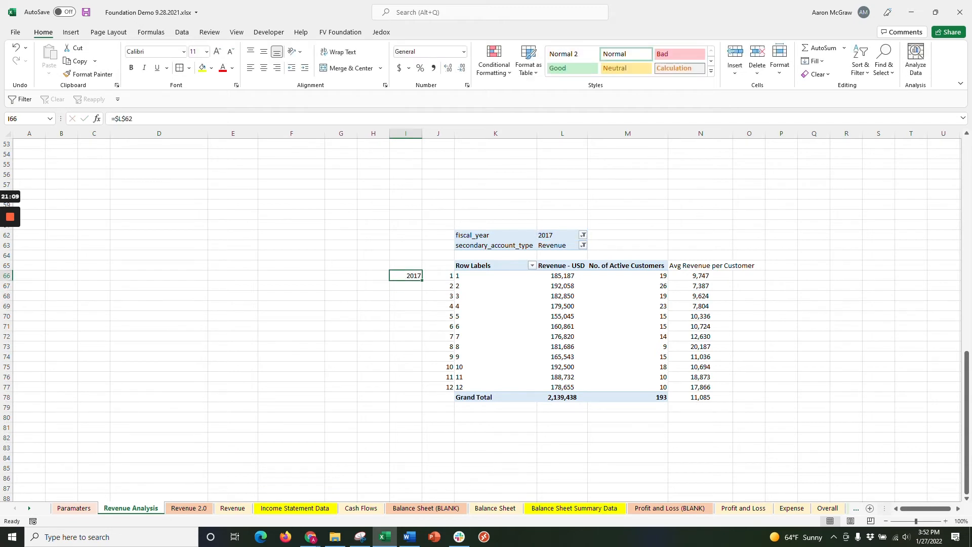
Step: Check the absolute reference in I66 and fill the year formula down through I77
click(138, 121)
click(123, 118)
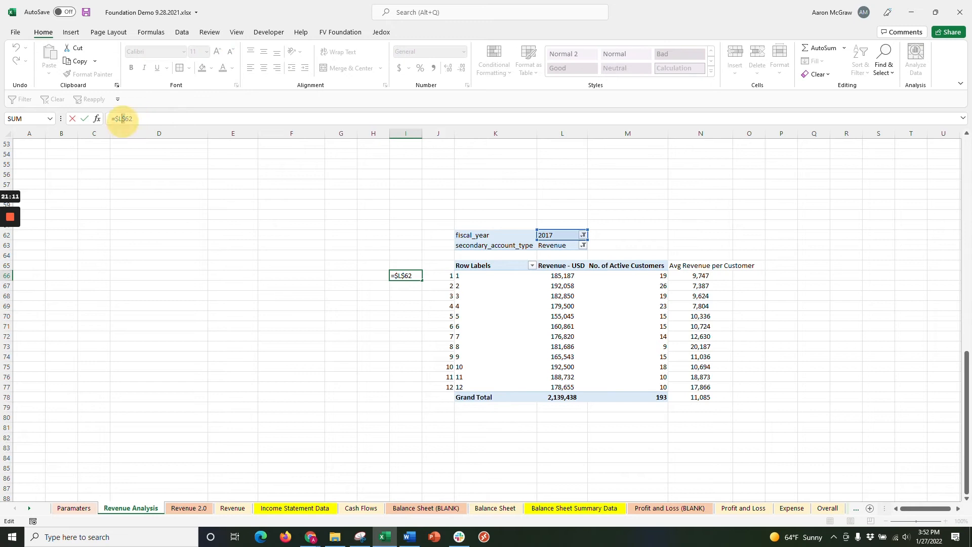
click(117, 120)
click(148, 119)
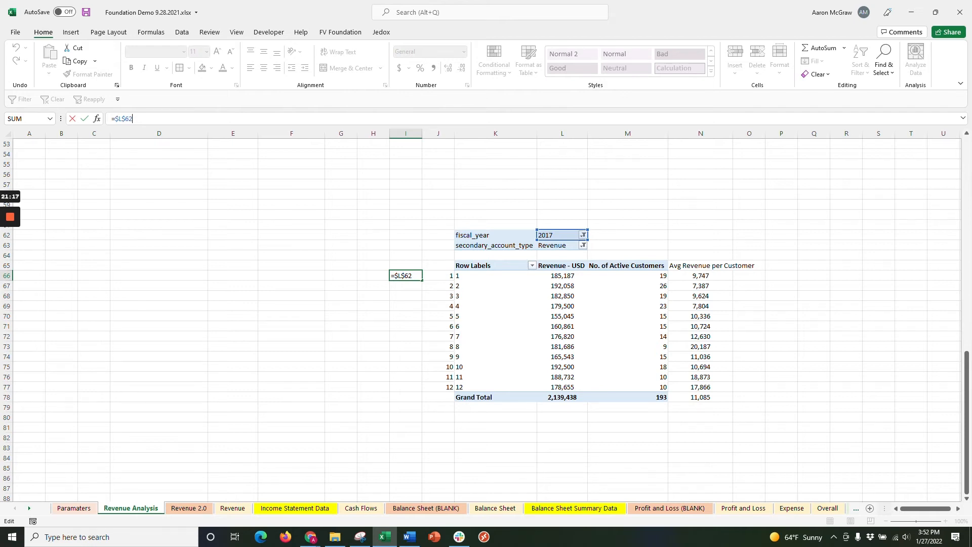
key(Return)
click(418, 276)
drag(422, 280, 421, 392)
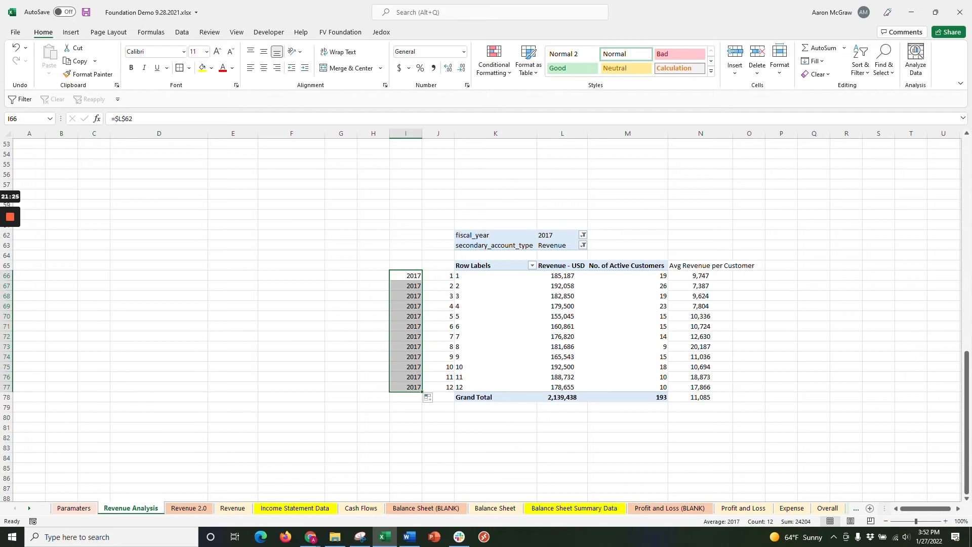
click(434, 435)
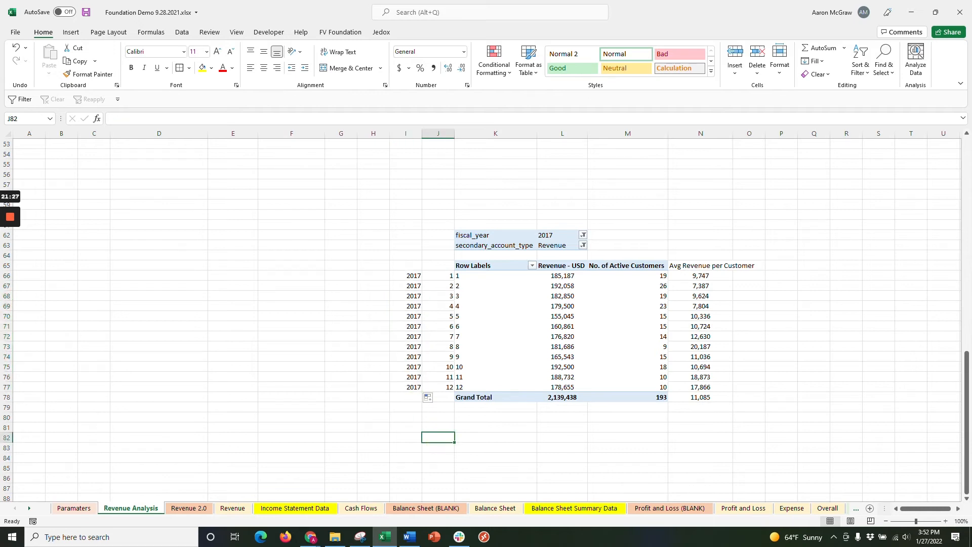
Step: Enter =DATE(I66,J66,1) in cell H66 to combine the year and month number into a date
drag(413, 276, 439, 299)
click(426, 348)
click(377, 276)
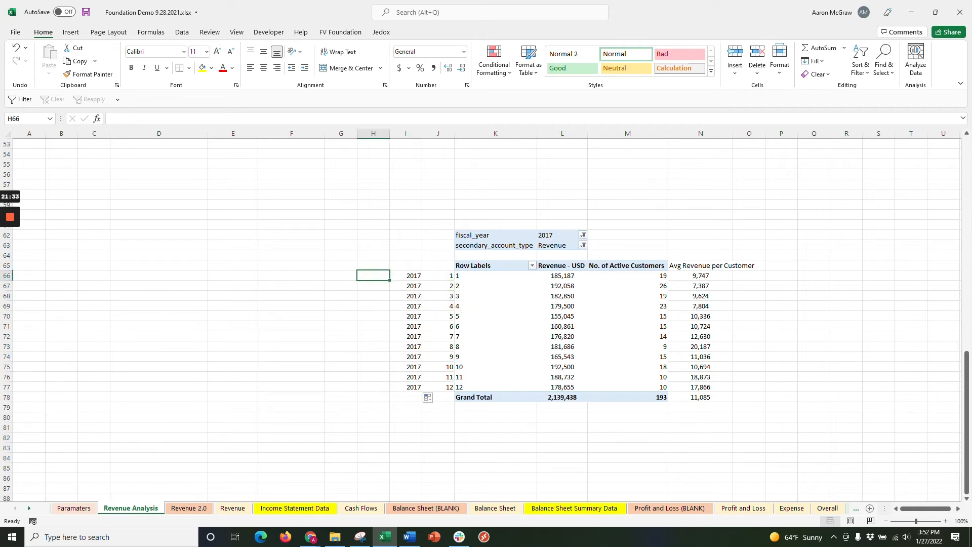
text(=date)
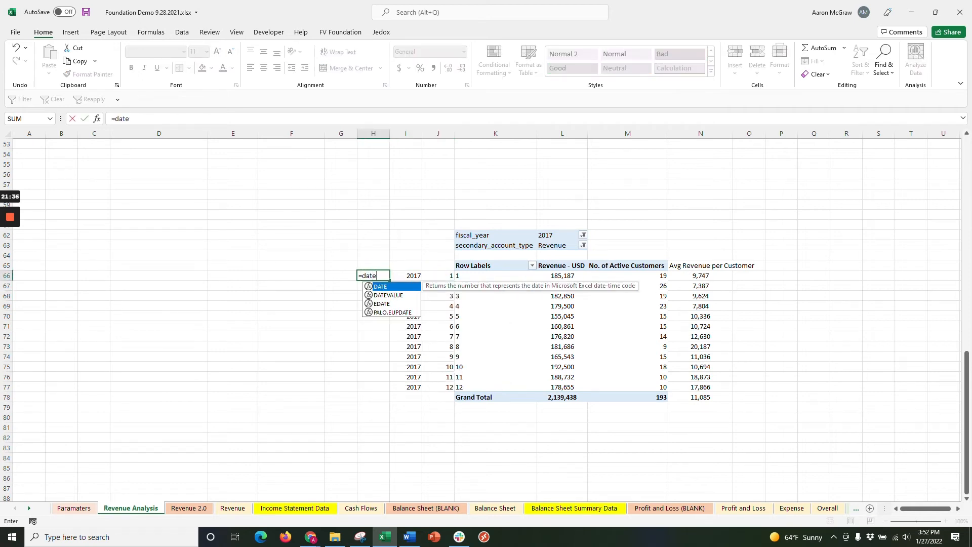
text(()
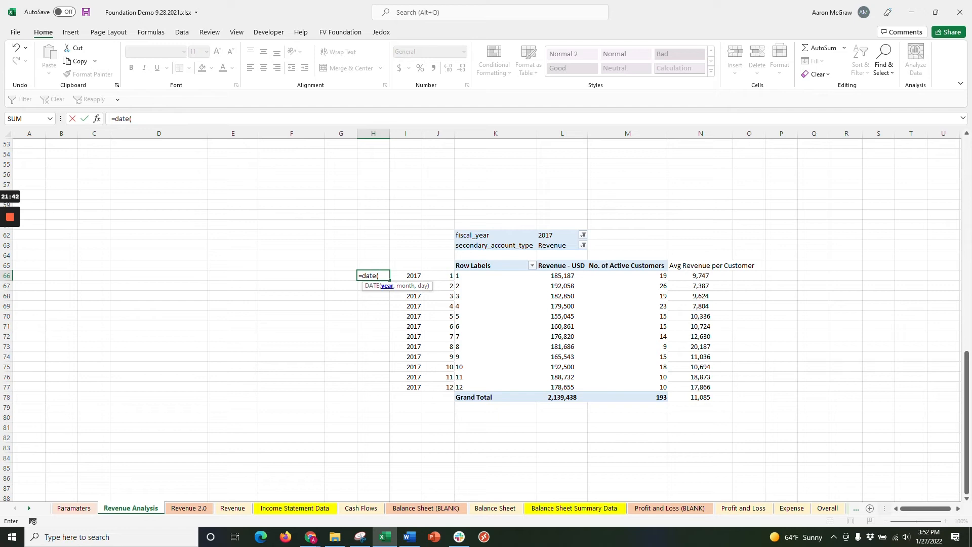
click(406, 275)
text(,)
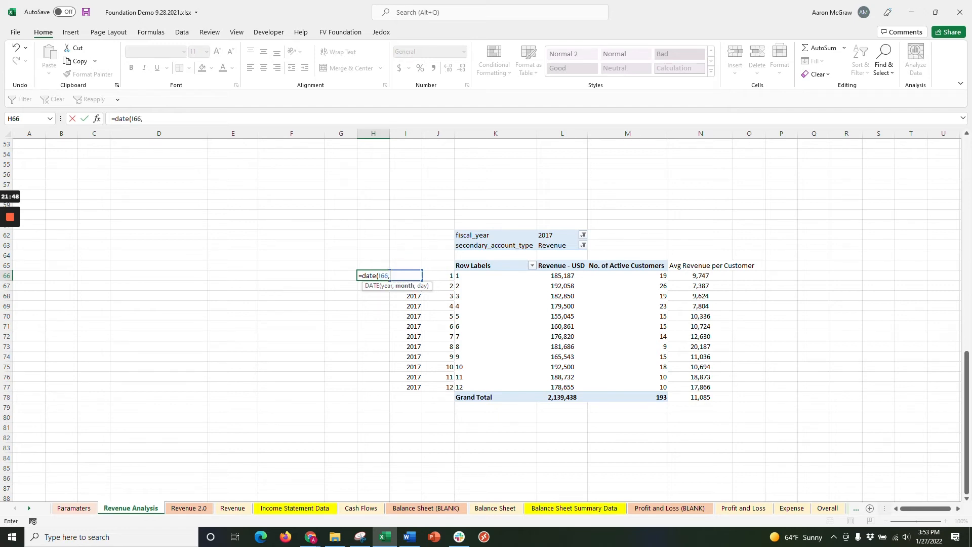
click(438, 275)
text(,1)
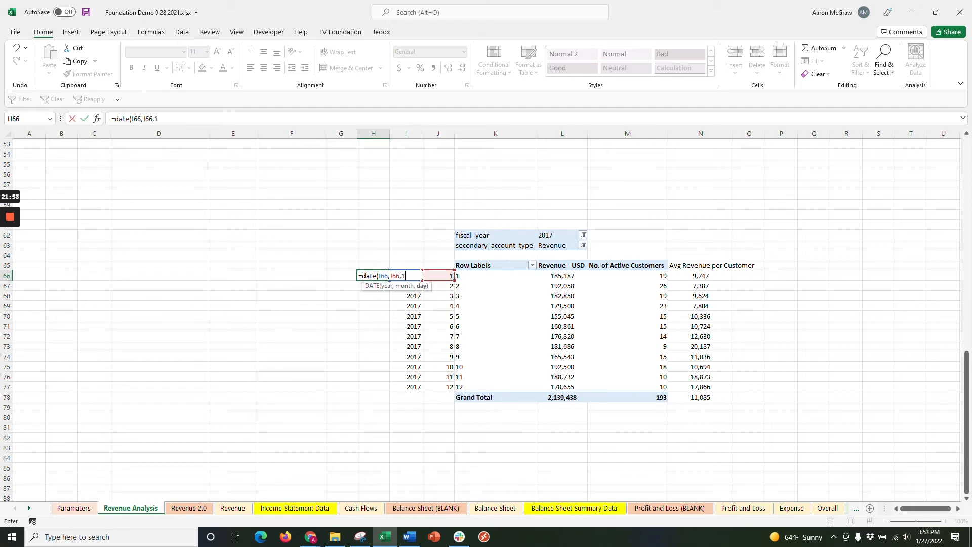
text())
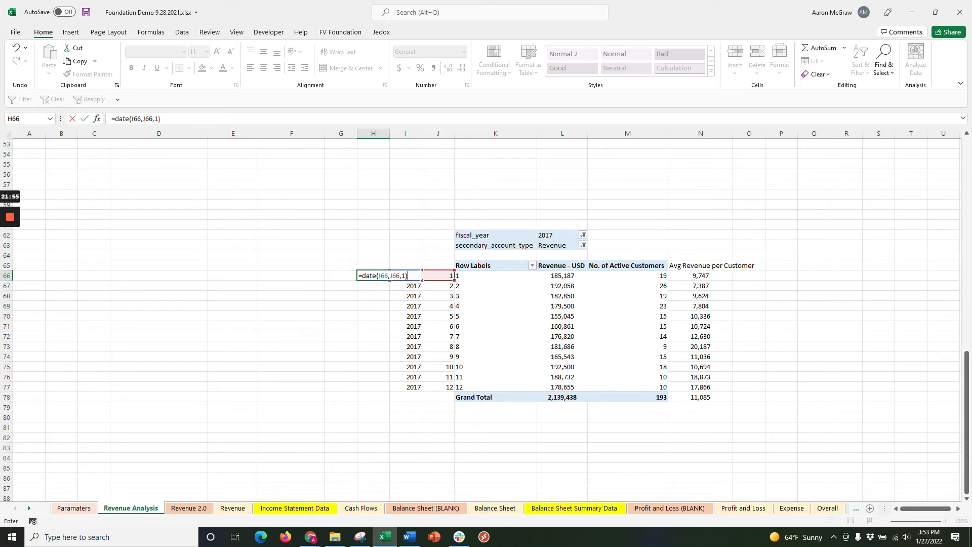
key(Return)
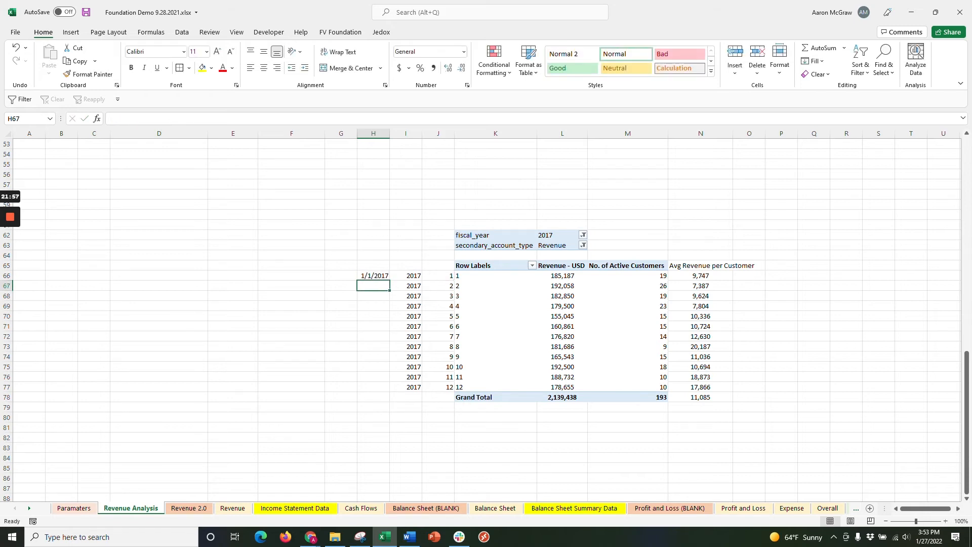
Step: Format H66 with the Mar-12 date type and fill its DATE formula down through H77
click(377, 276)
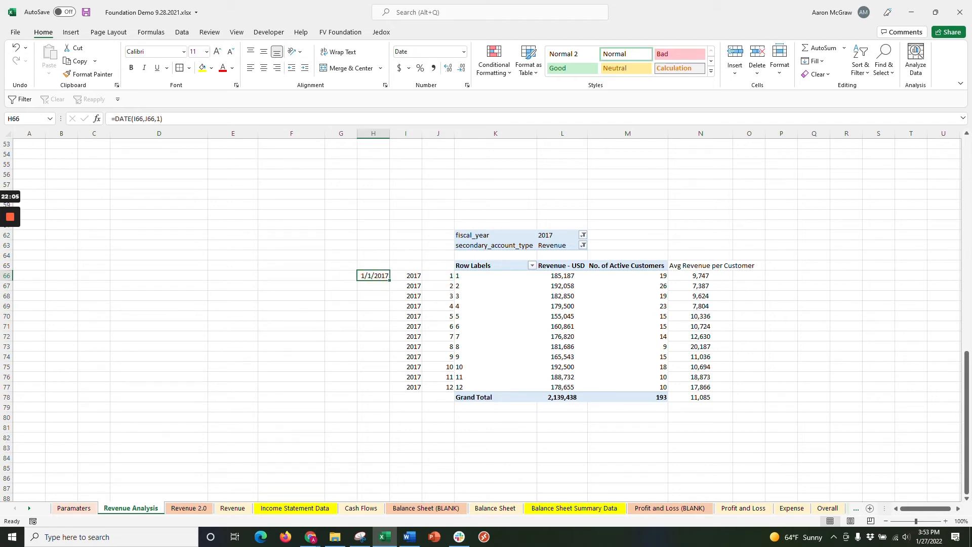
click(467, 85)
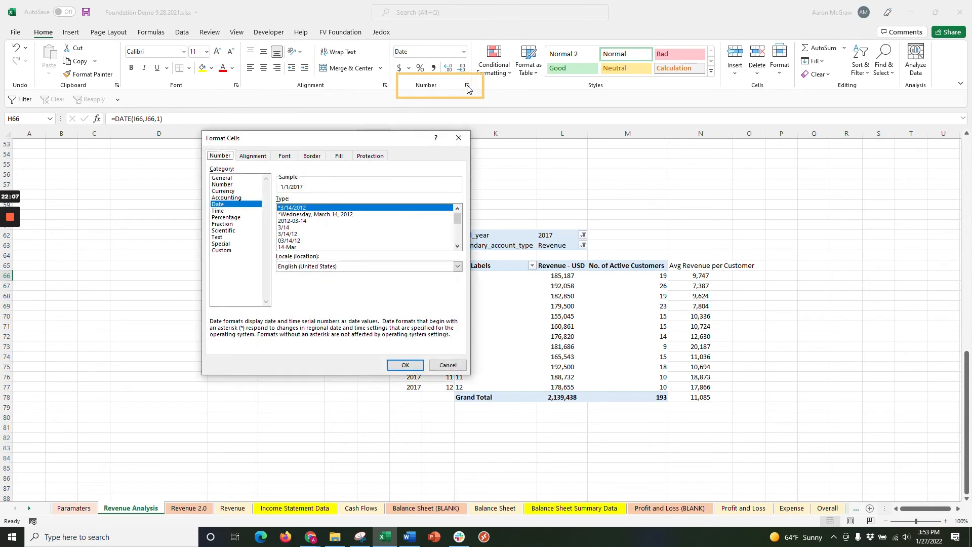
click(458, 247)
click(458, 247)
click(301, 234)
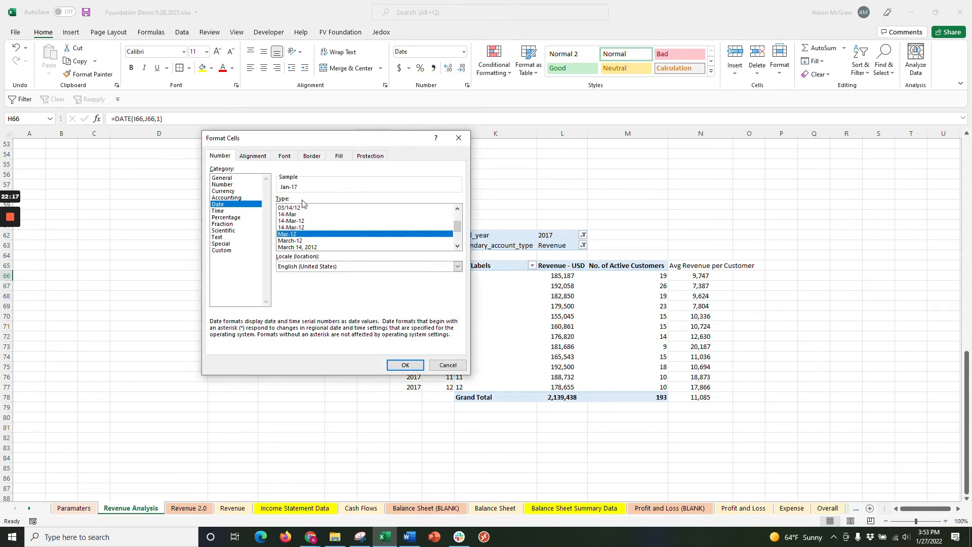
click(406, 366)
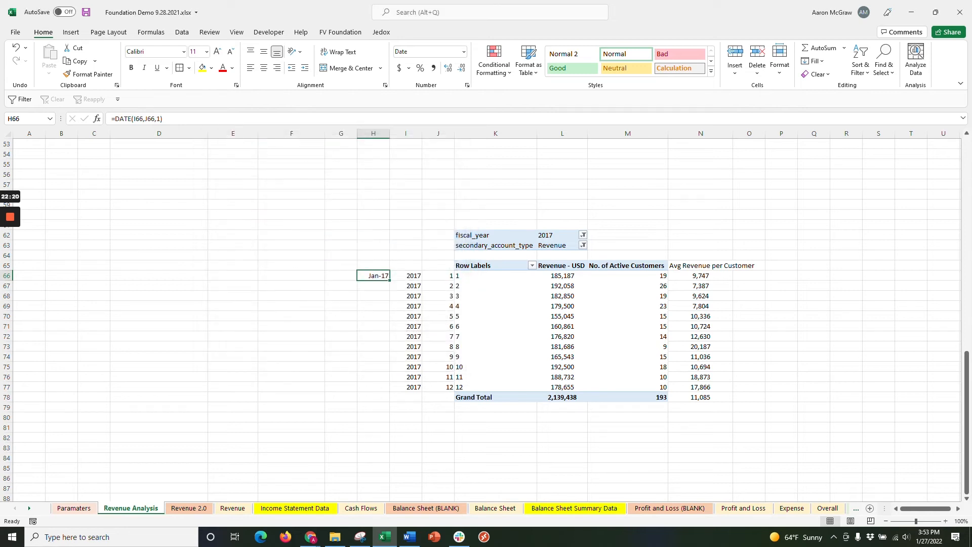
drag(389, 280, 391, 389)
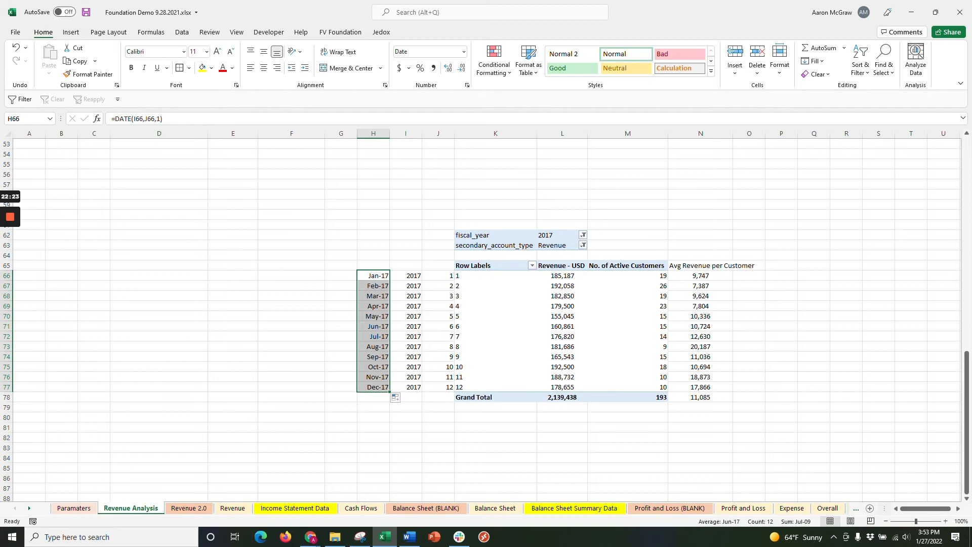
click(406, 417)
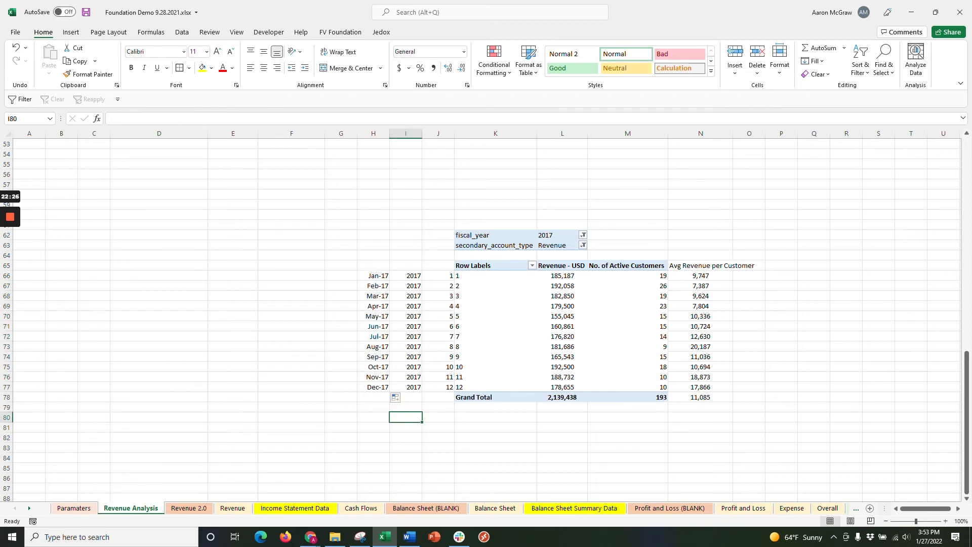
Step: Insert a clustered column and line combo PivotChart from L65:M78 and place it above the month-year date labels, over columns D to G
click(495, 448)
scroll(495, 447, up, 17)
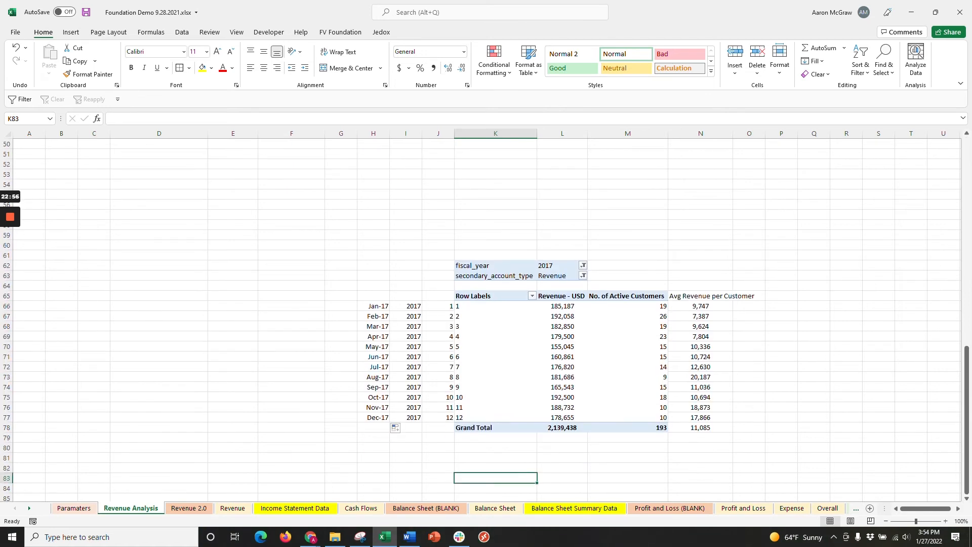
drag(557, 296, 630, 428)
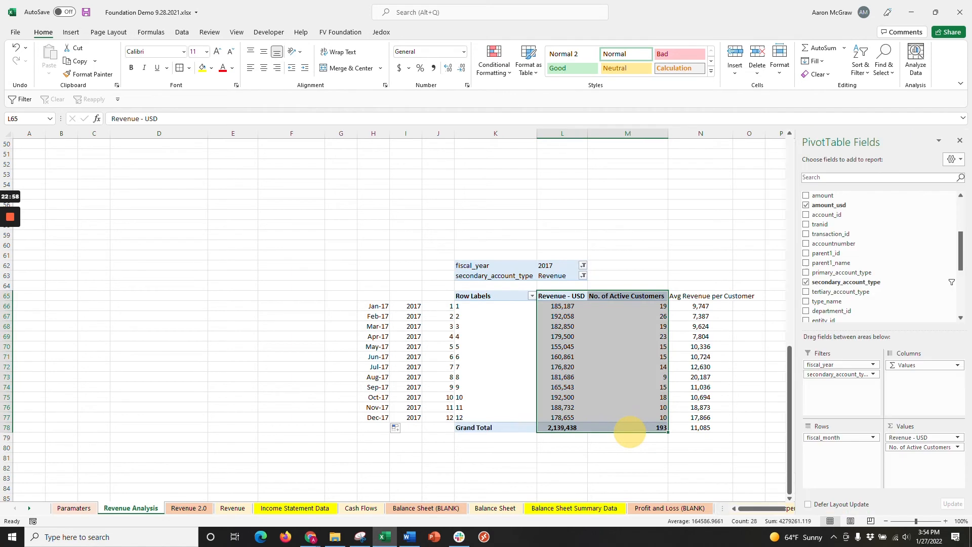
click(69, 33)
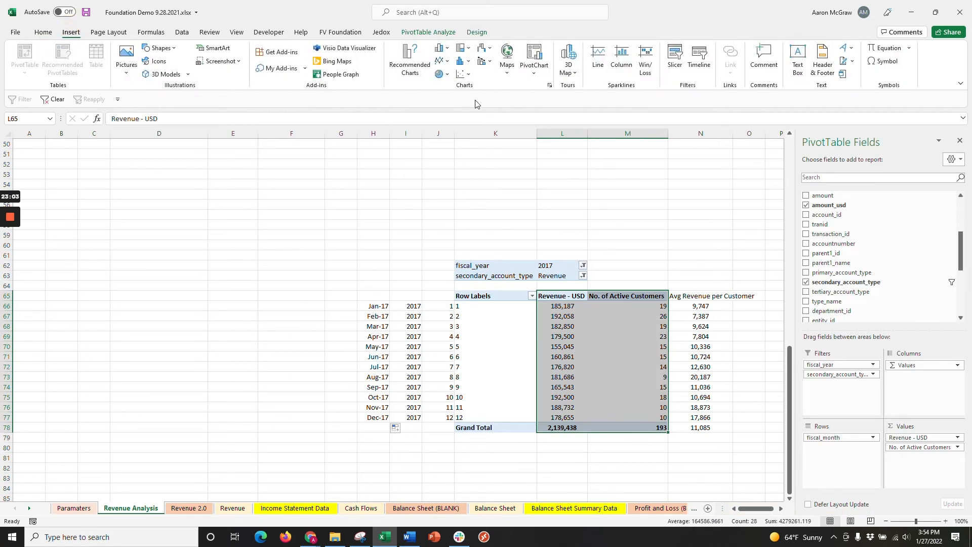
click(486, 66)
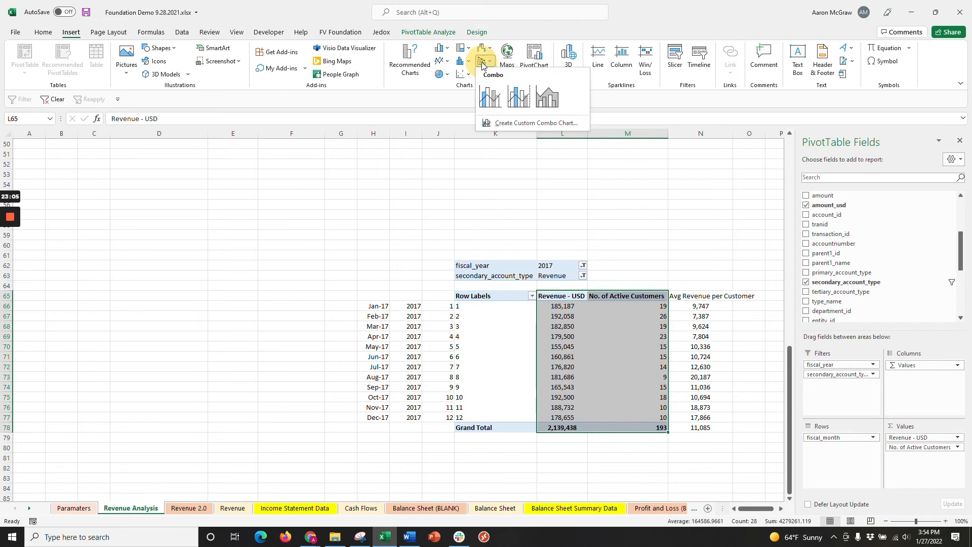
click(489, 98)
drag(476, 271, 315, 193)
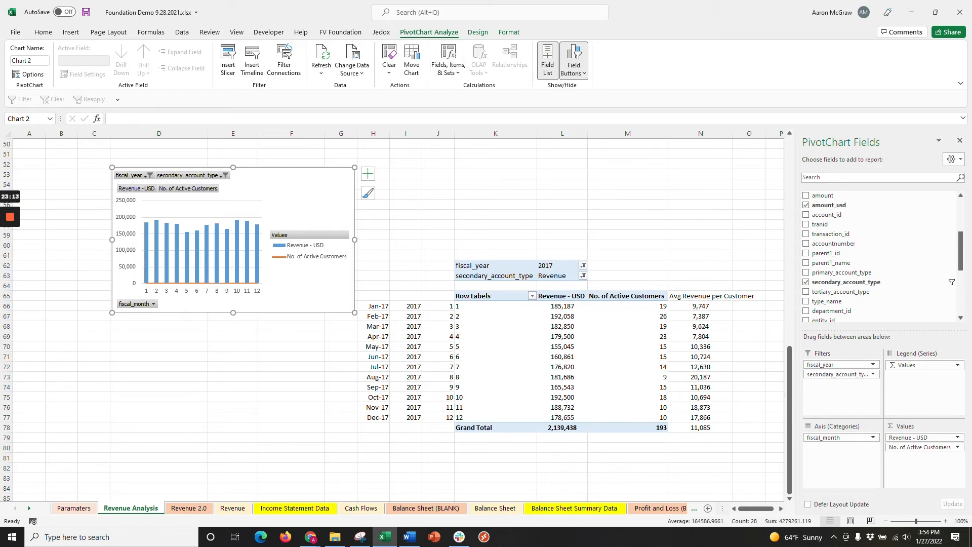
Step: Examine the PivotChart's fiscal_year and secondary_account_type filters and the PivotTable range K65:M78 behind it
click(147, 176)
click(147, 177)
click(221, 176)
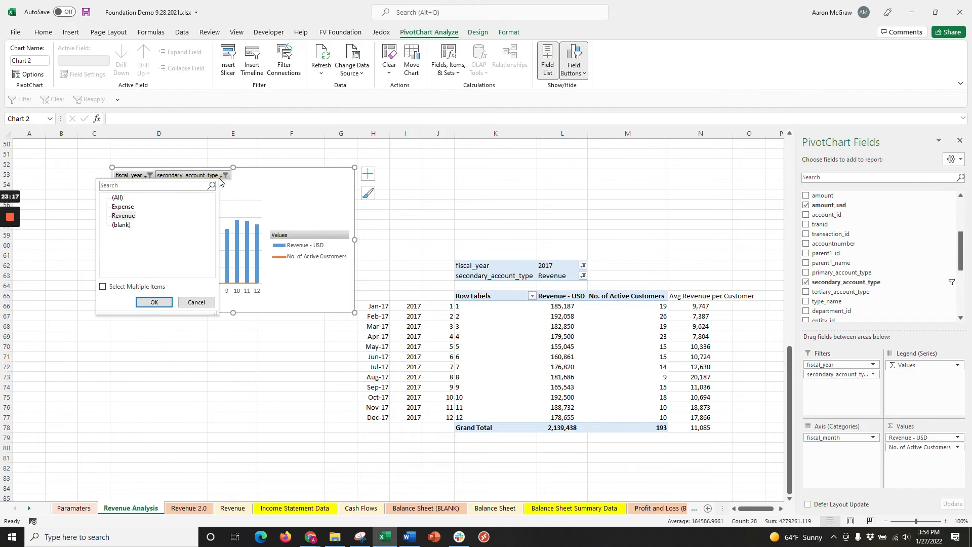
click(279, 191)
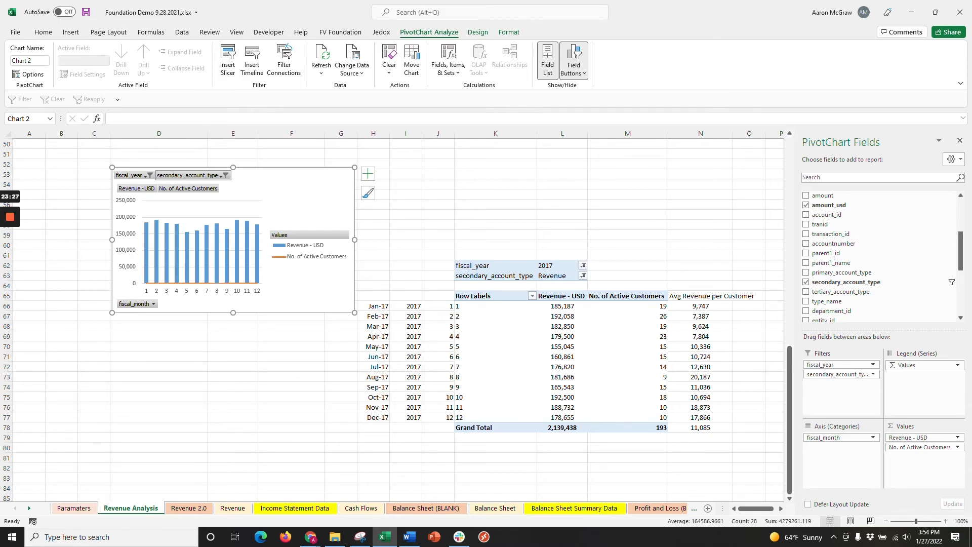
drag(476, 296, 655, 428)
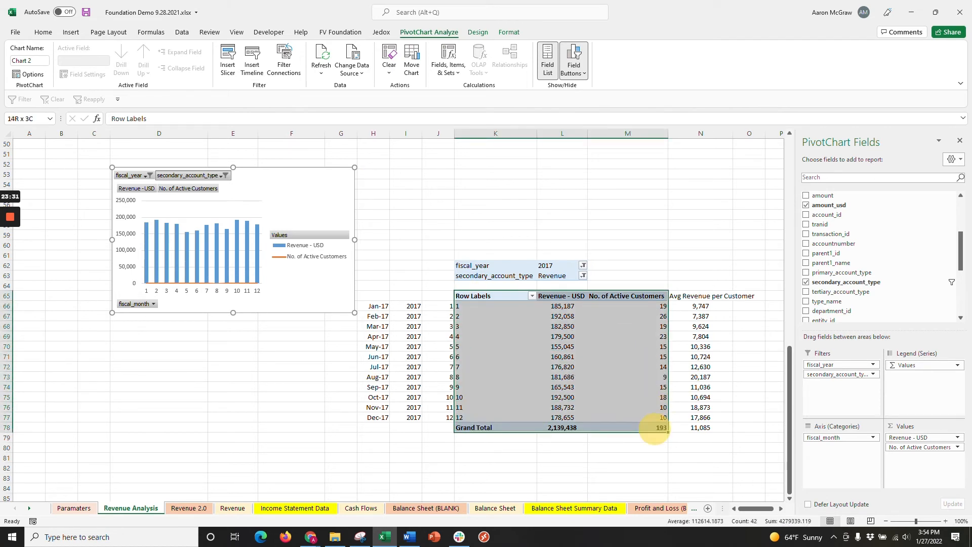
drag(654, 428, 655, 428)
Step: Insert a clustered column chart from the Avg Revenue per Customer range N65:N77 and place it in the empty area over columns C to F
drag(682, 296, 716, 428)
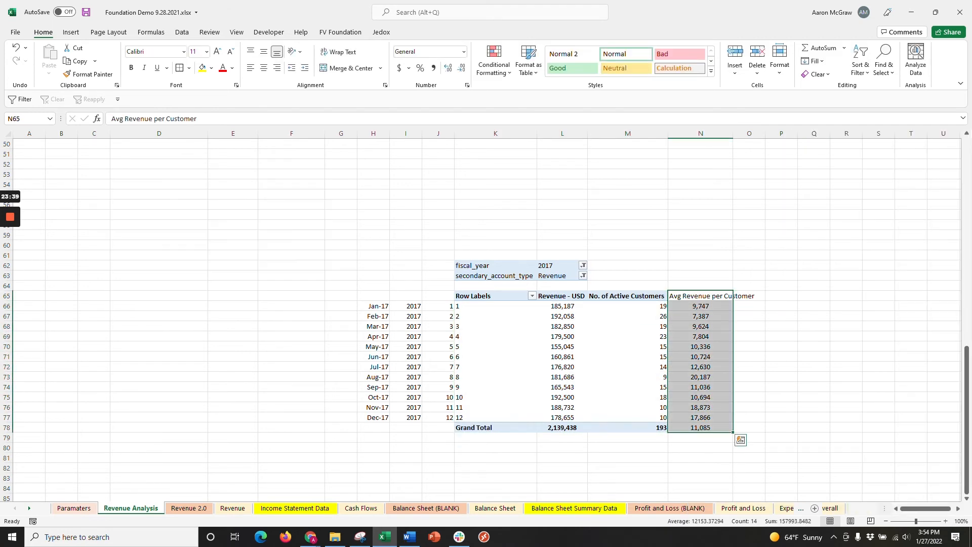
click(698, 357)
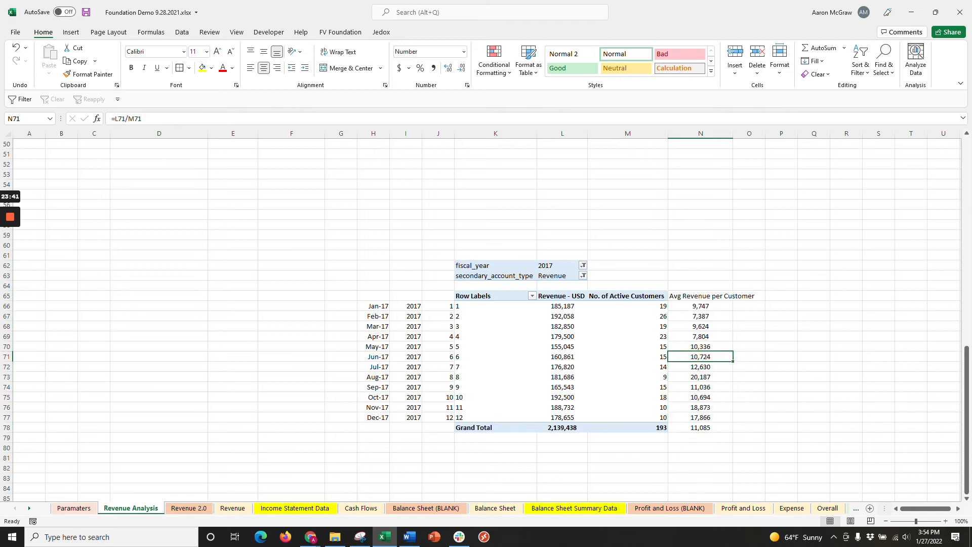
drag(701, 296, 711, 420)
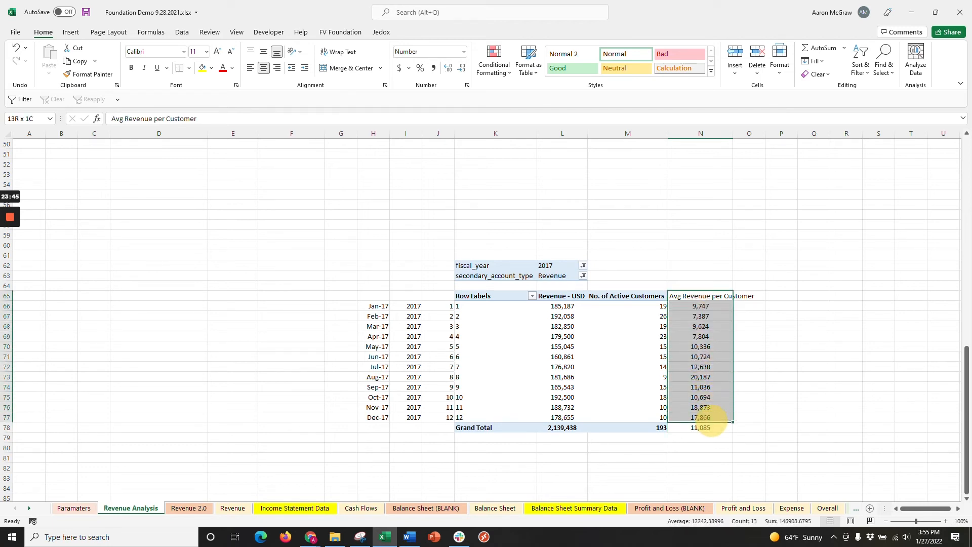
click(75, 32)
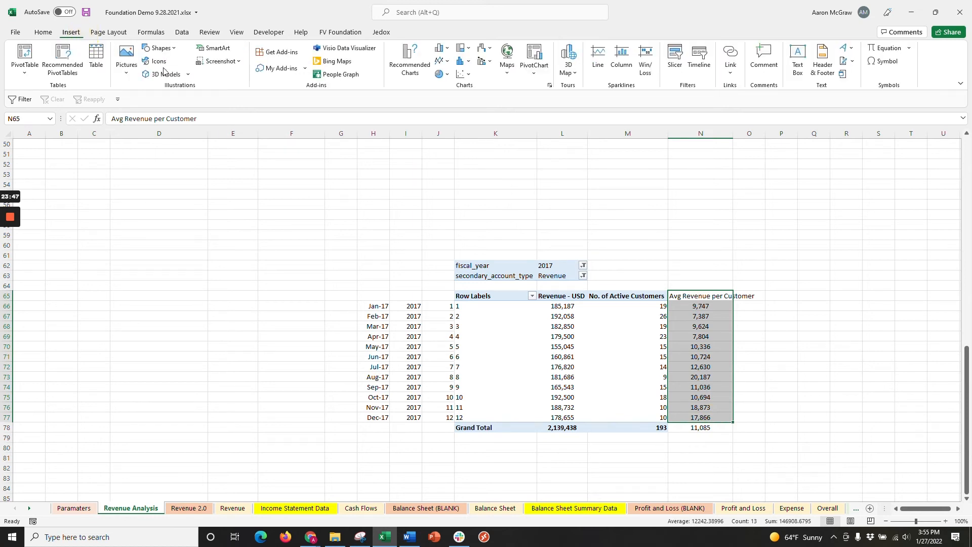
click(439, 49)
click(443, 78)
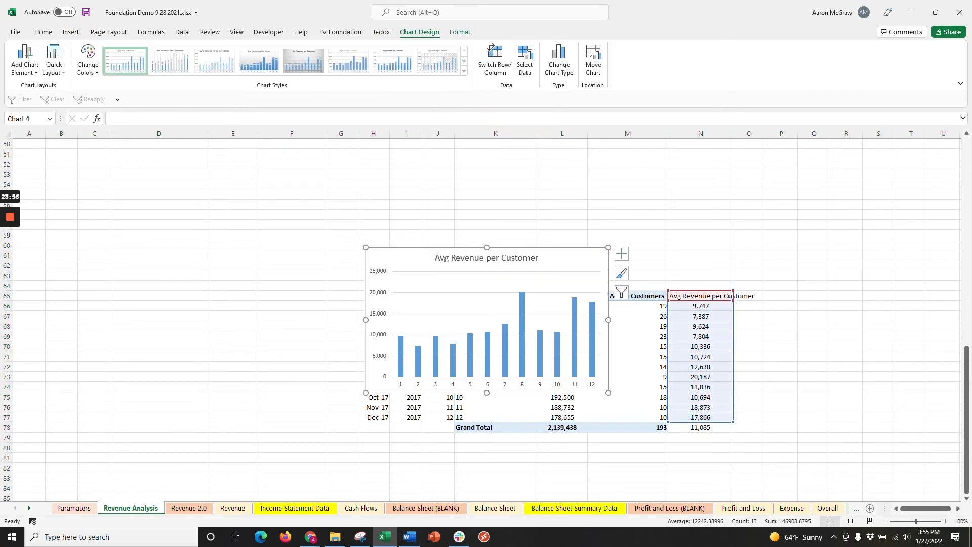
drag(593, 254, 307, 174)
key(Escape)
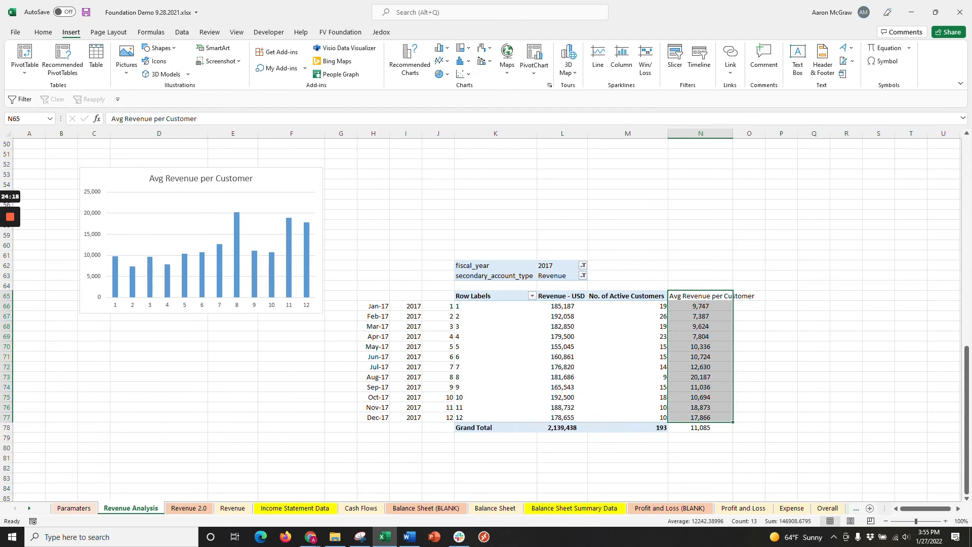
Step: Add a second series to the average revenue chart, named from M65 with the active customer values in M66:M77
drag(628, 306, 632, 422)
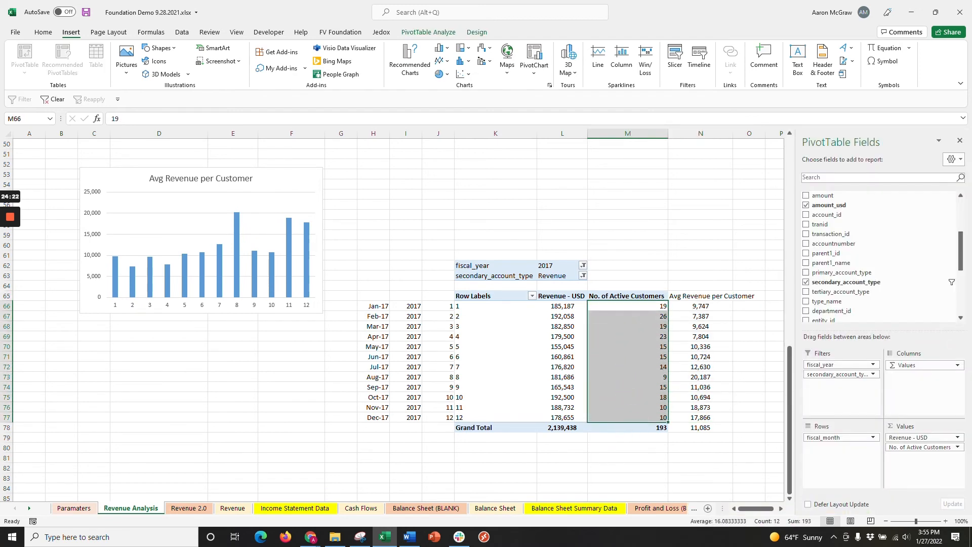
click(260, 174)
click(277, 181)
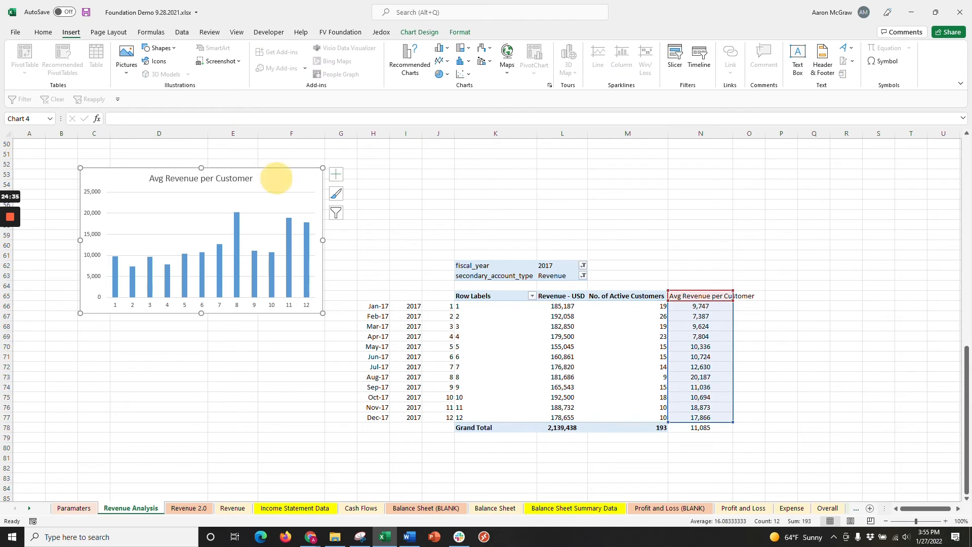
click(337, 214)
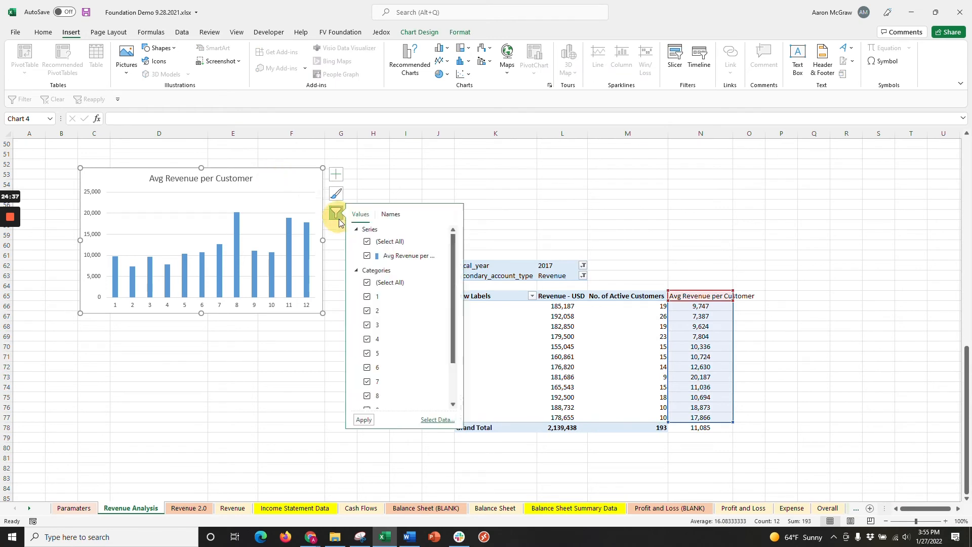
click(439, 420)
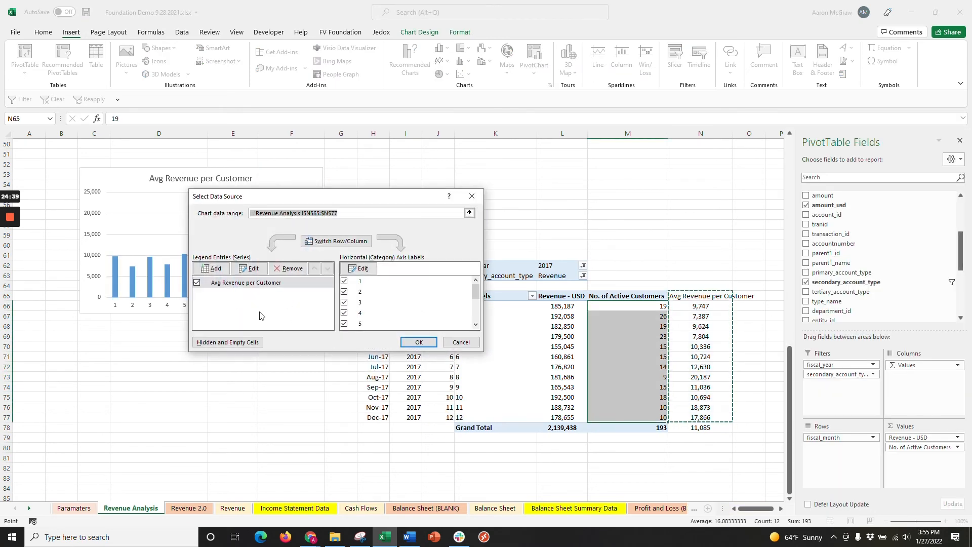
click(215, 269)
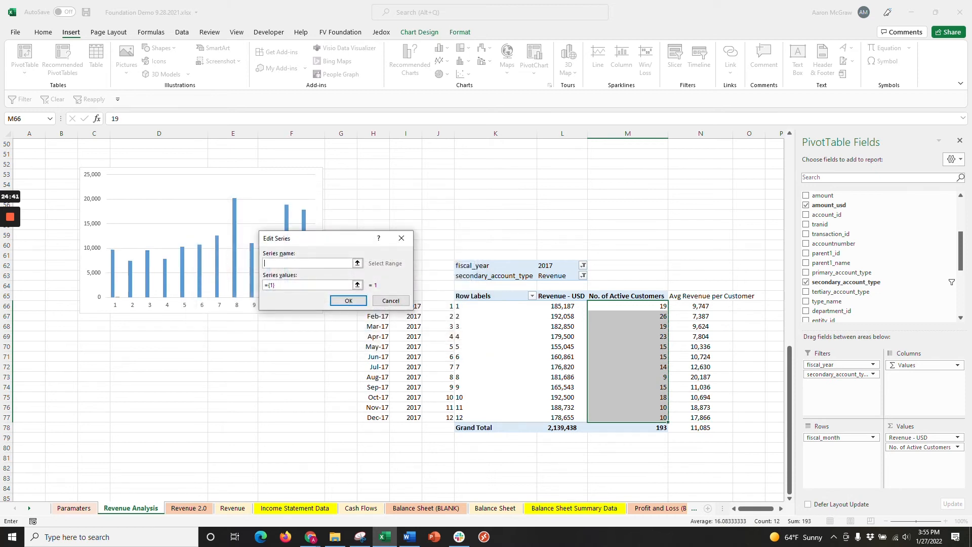
click(627, 296)
click(327, 286)
click(358, 285)
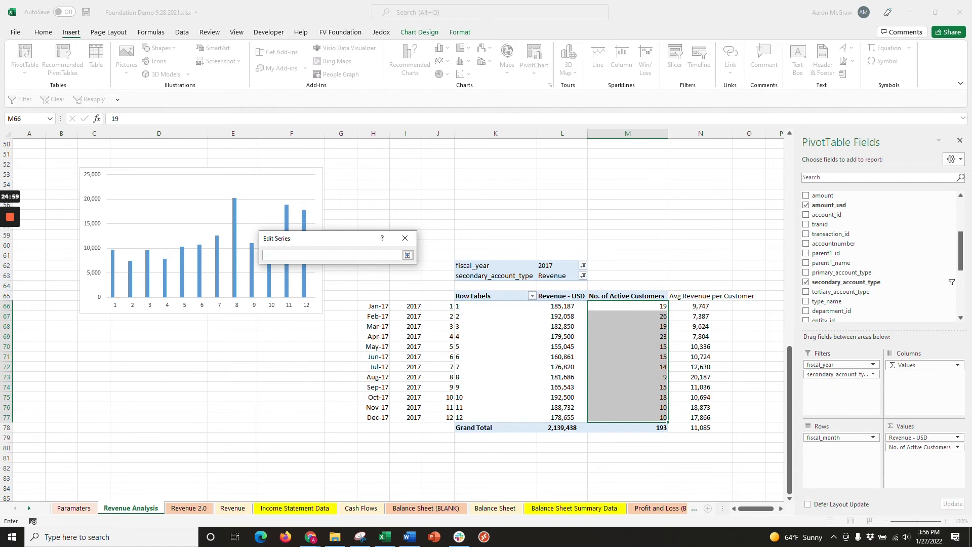
drag(628, 304, 648, 418)
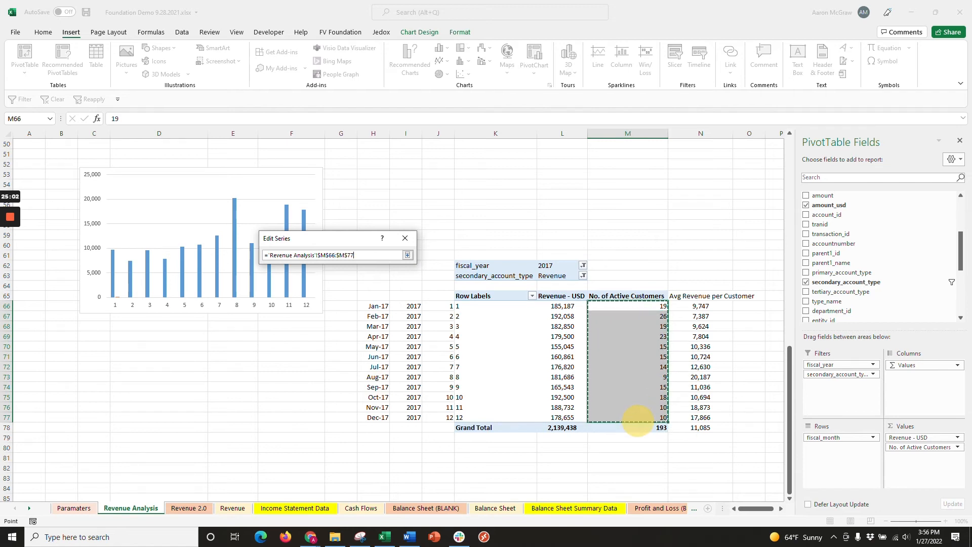
click(408, 255)
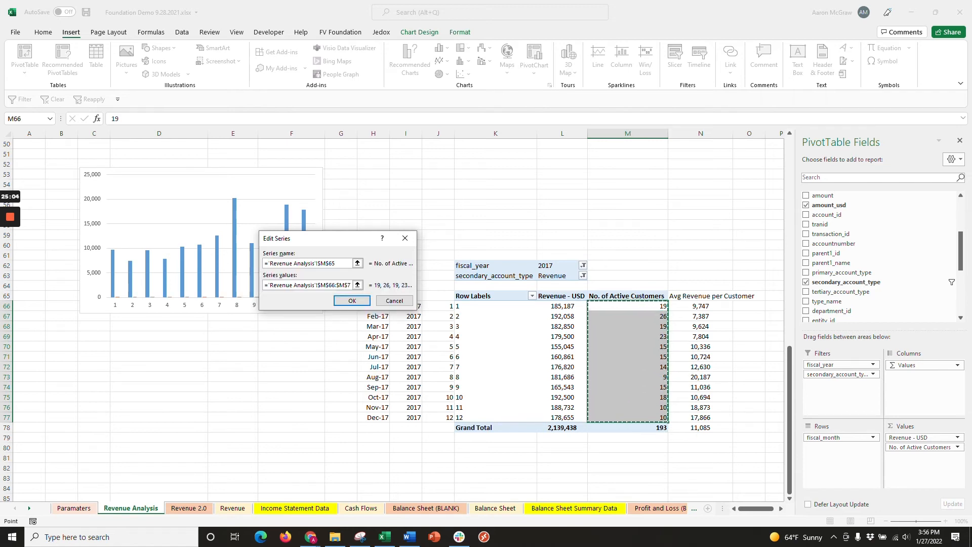
click(345, 302)
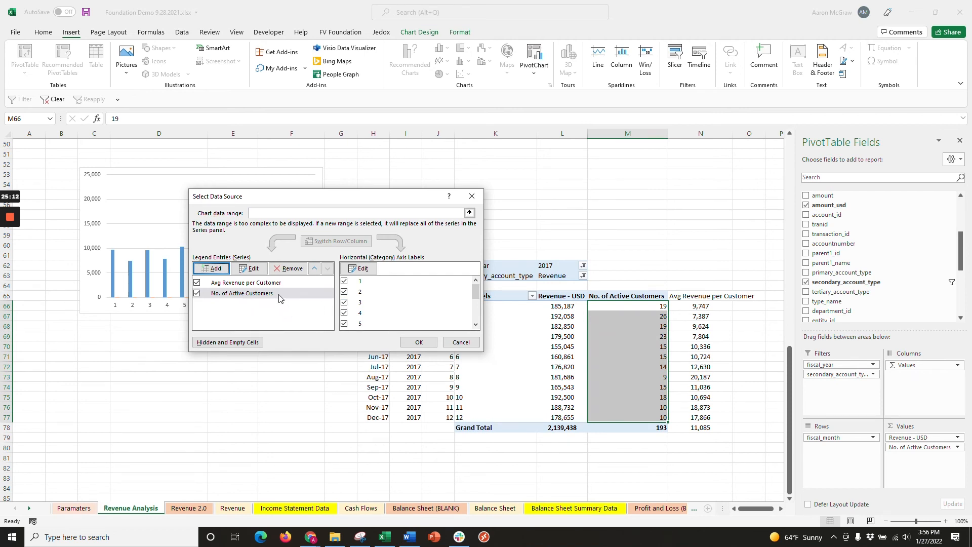
Step: Set the chart's horizontal axis labels to the month-year dates in H66:H77 and apply the data source changes
drag(259, 196, 358, 230)
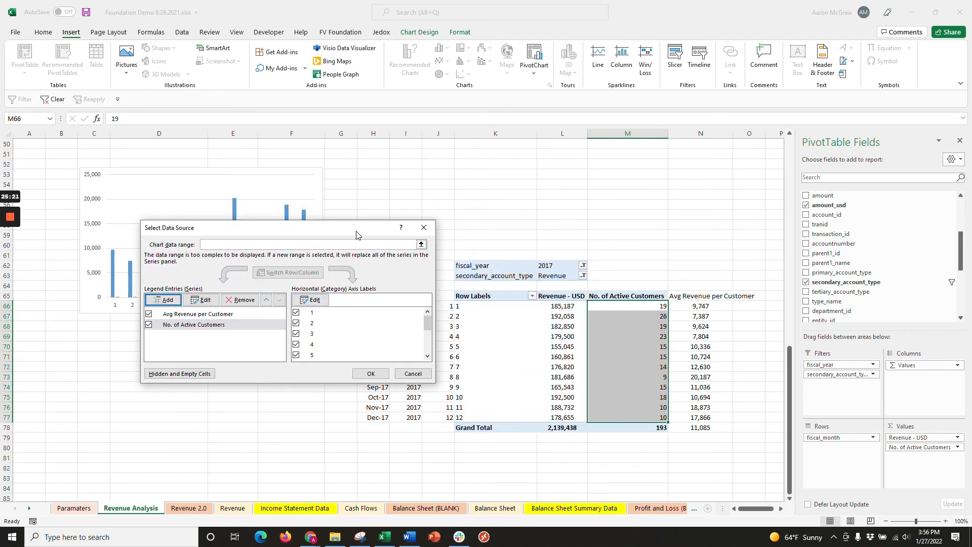
drag(356, 232, 558, 198)
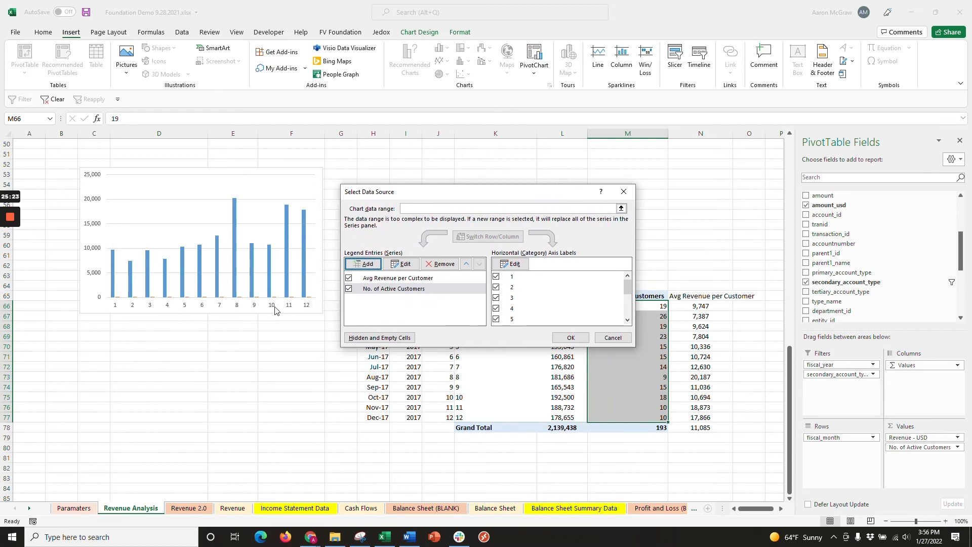
drag(427, 197, 137, 194)
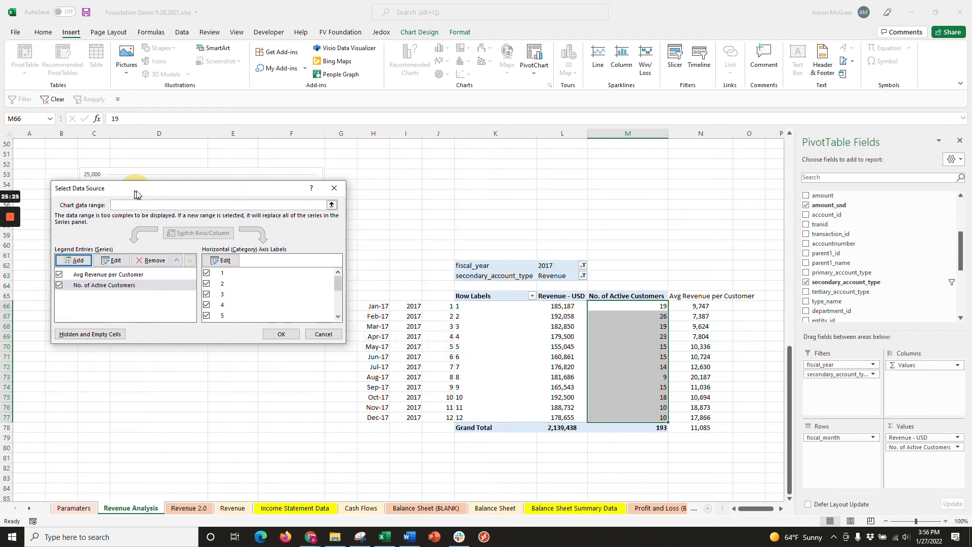
click(223, 260)
drag(375, 306, 377, 415)
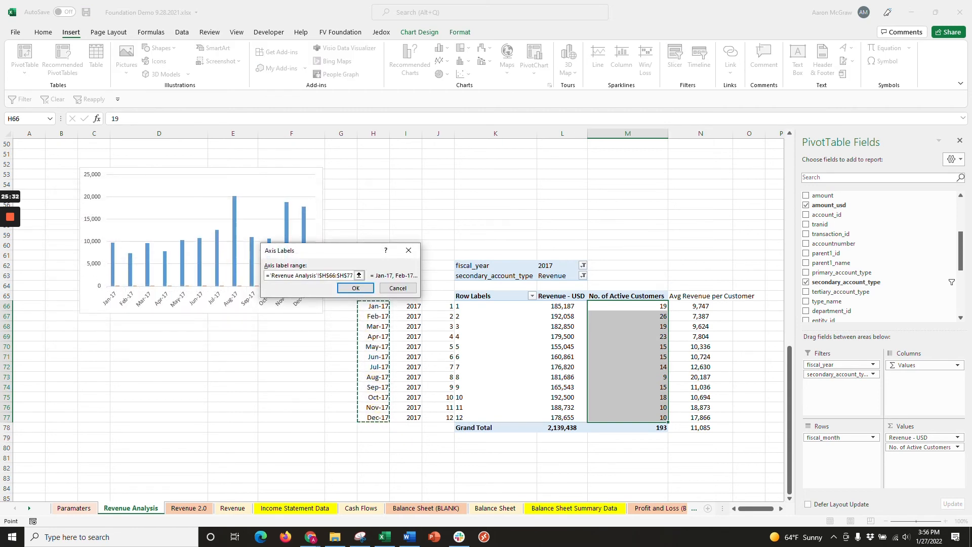
click(356, 287)
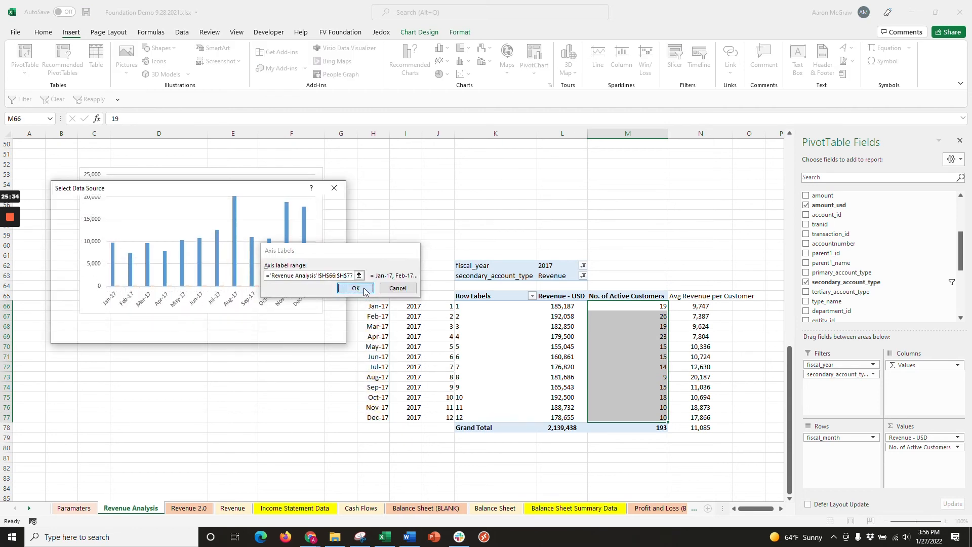
click(282, 334)
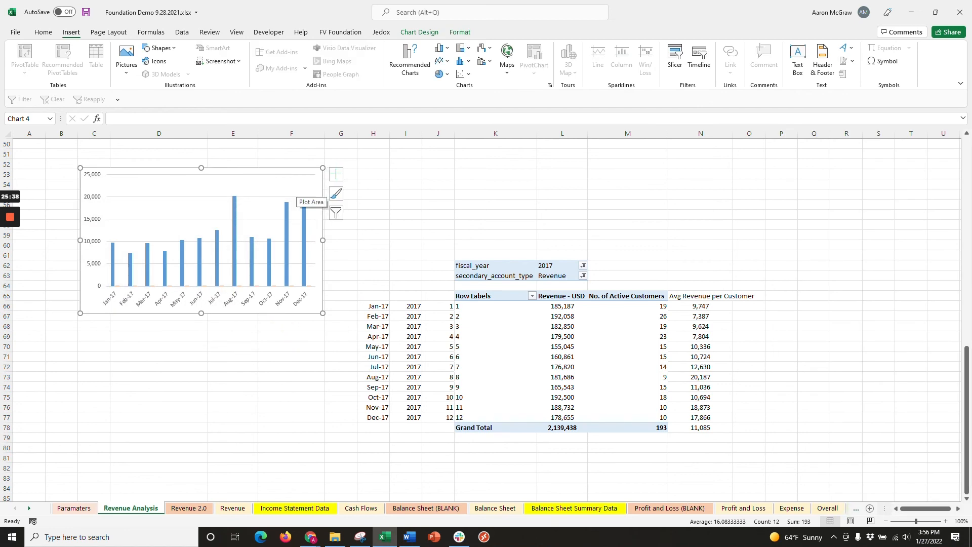
Step: Change the chart to a combo with Avg Revenue per Customer as clustered columns and No. of Active Customers as a line on the secondary axis
right_click(267, 184)
click(309, 224)
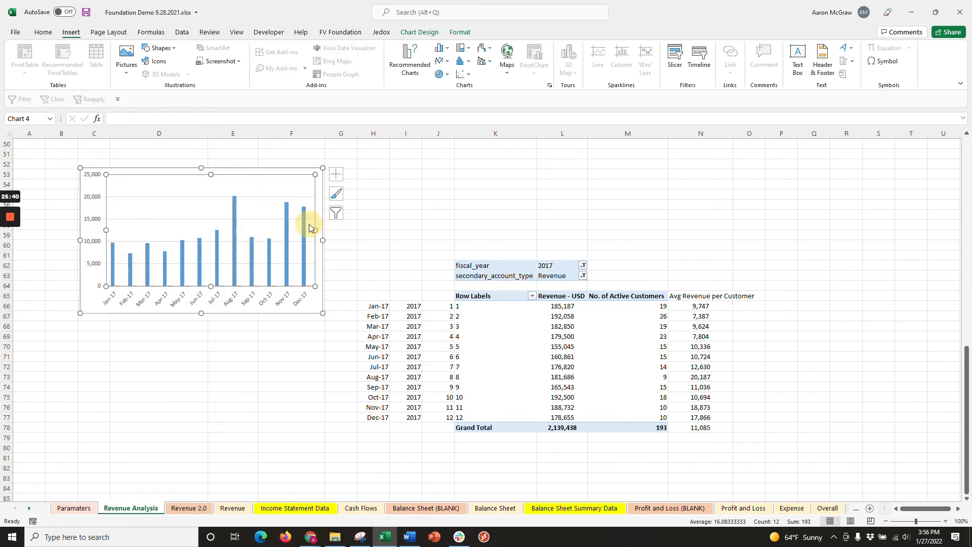
click(368, 376)
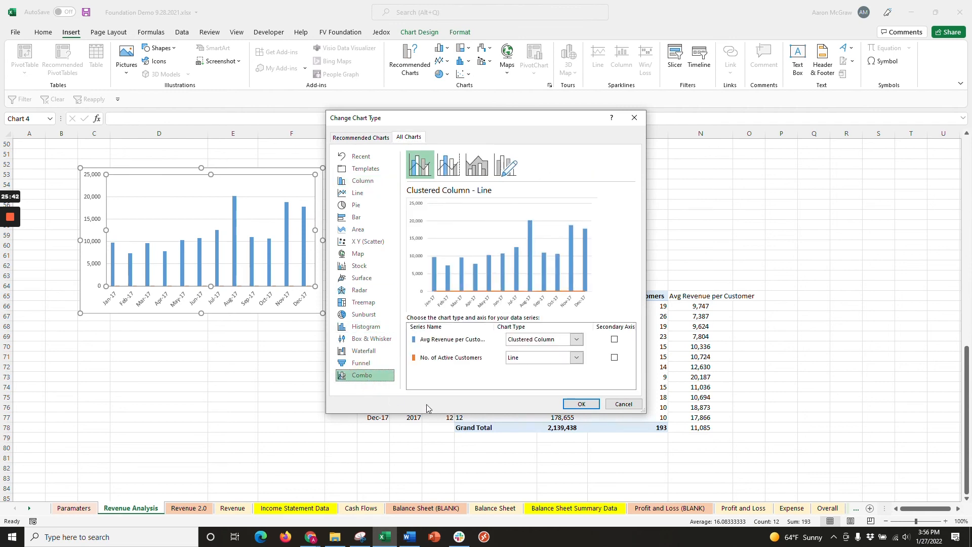
click(615, 358)
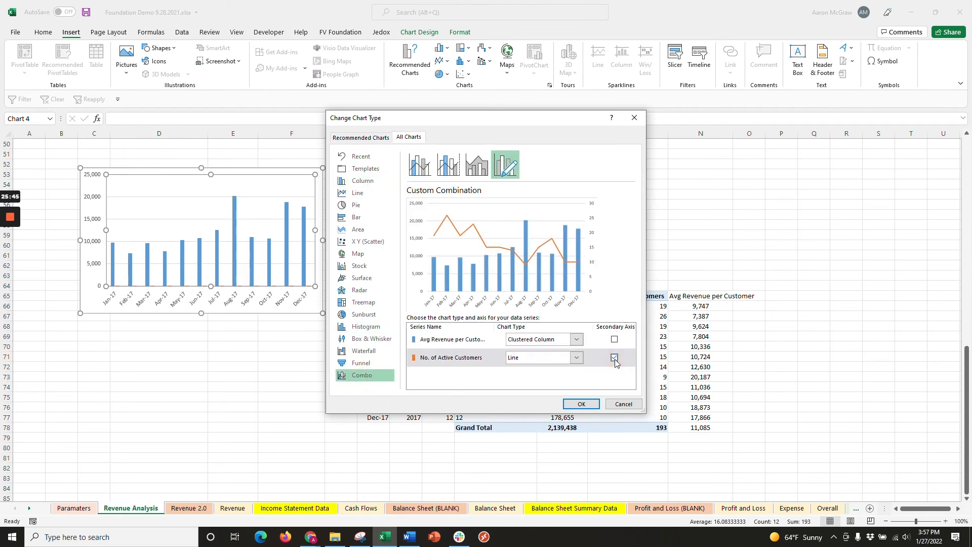
click(581, 404)
click(405, 215)
Step: Move the combo chart beside the TOP 10 Customers table and resize it to span columns F through M down to row 23
scroll(405, 215, up, 5)
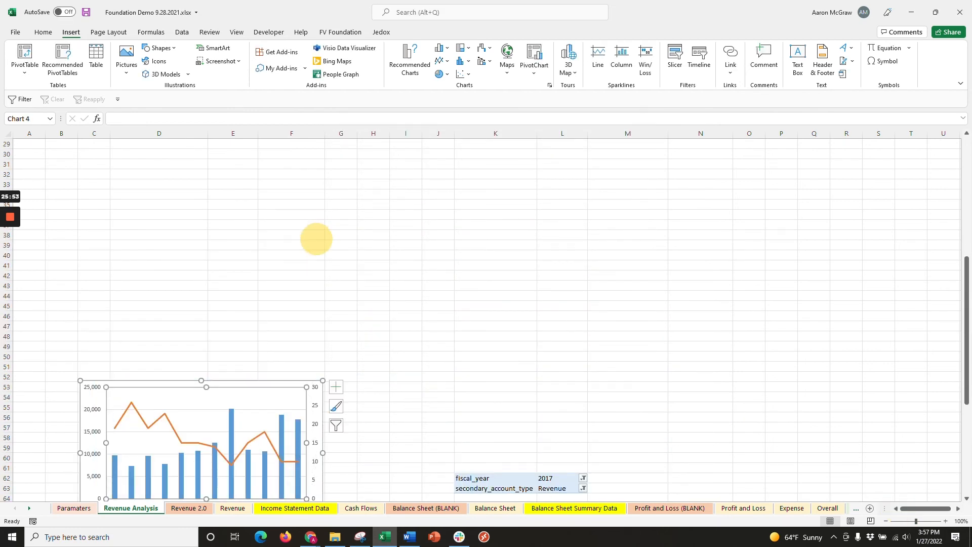
drag(289, 383, 364, 171)
scroll(364, 171, up, 8)
drag(356, 390, 479, 182)
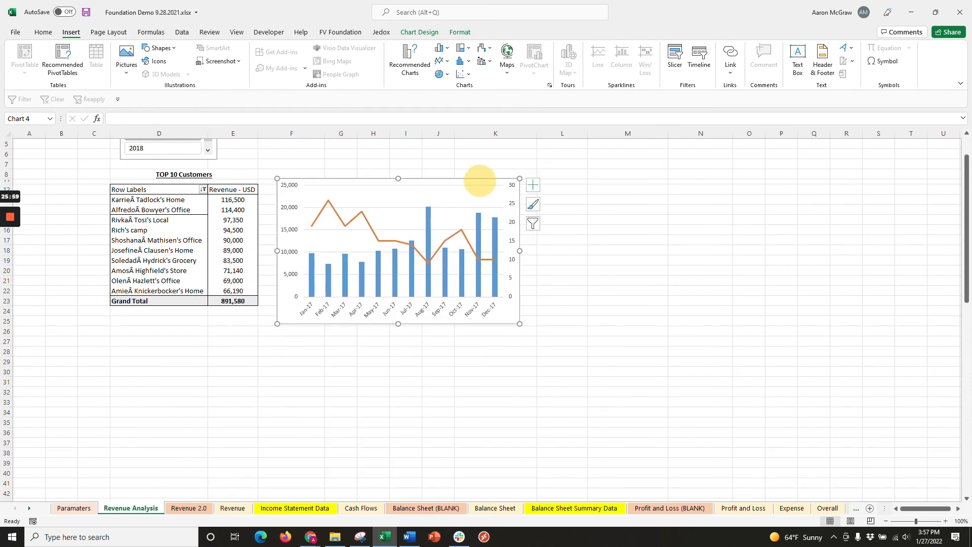
scroll(479, 185, up, 2)
drag(520, 369, 665, 350)
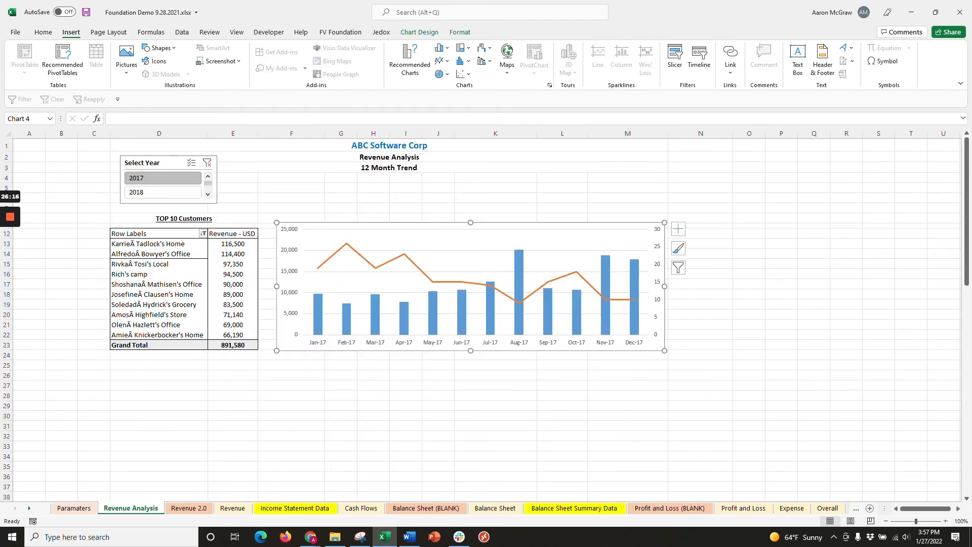
Step: Add a legend to the combo chart, widen it into a single row and place it above the plot
click(682, 231)
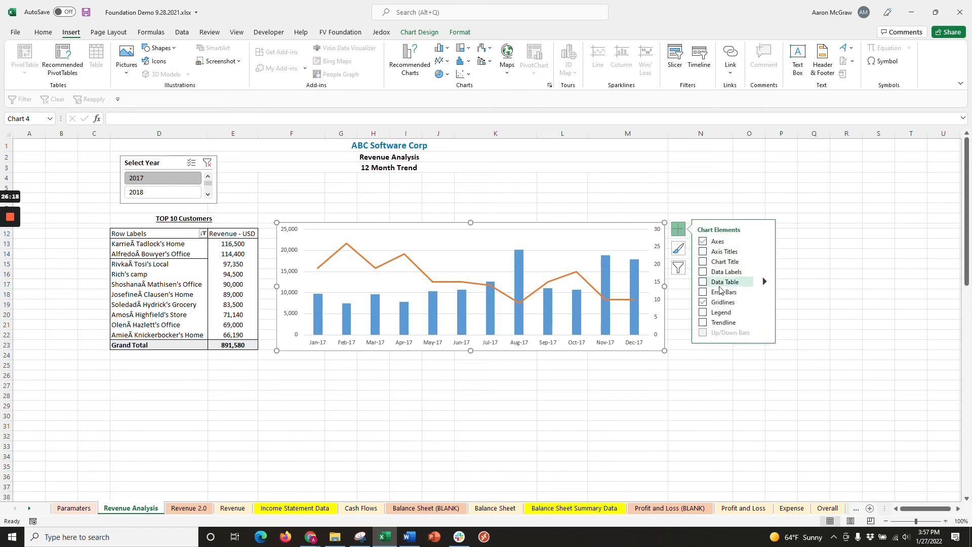
click(703, 312)
click(619, 293)
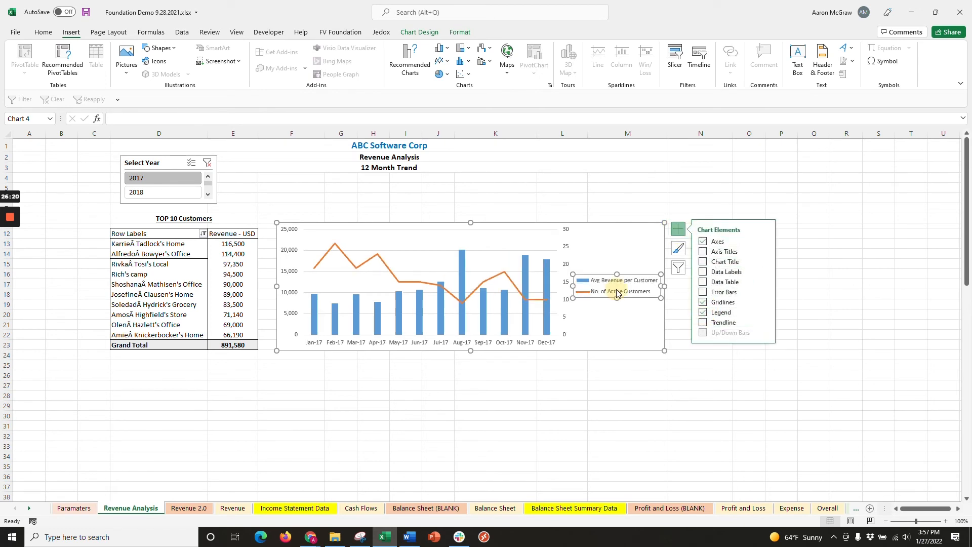
drag(574, 285, 498, 281)
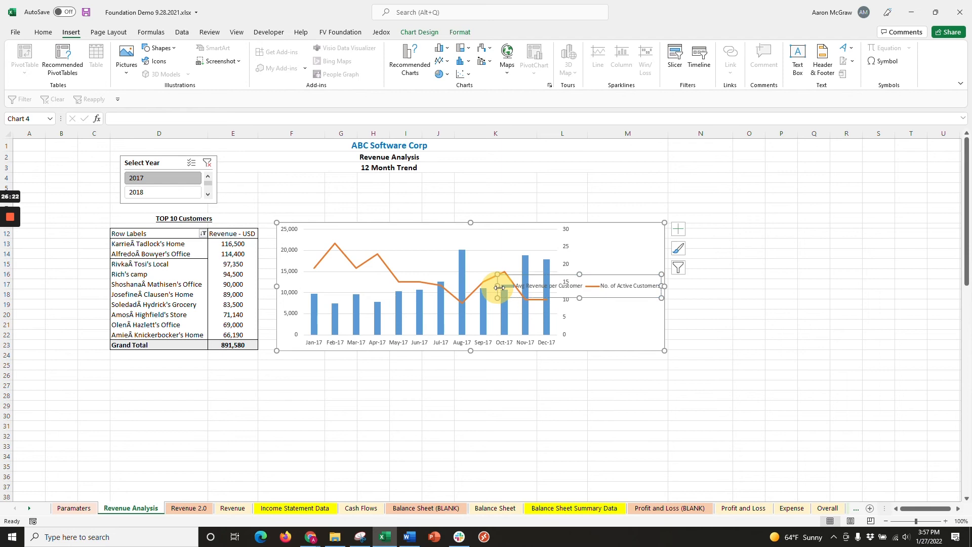
drag(570, 272, 481, 226)
Step: Resize the combo chart's plot area to span the chart's width and lower its upper edge below the legend
click(514, 248)
drag(557, 282, 644, 286)
drag(473, 229, 474, 243)
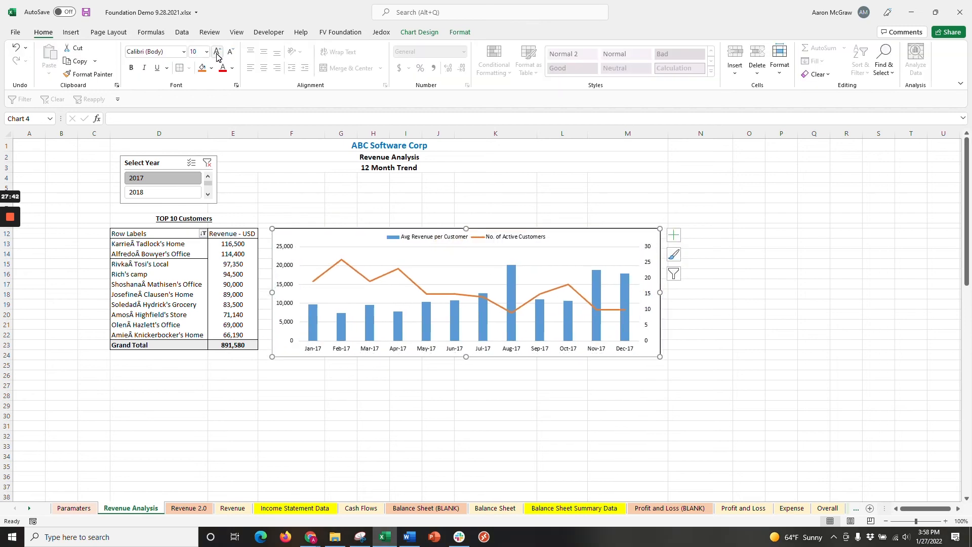
Step: Increase the combo chart's font size to 11 and widen and recenter the legend so both series names fit
click(218, 52)
click(217, 53)
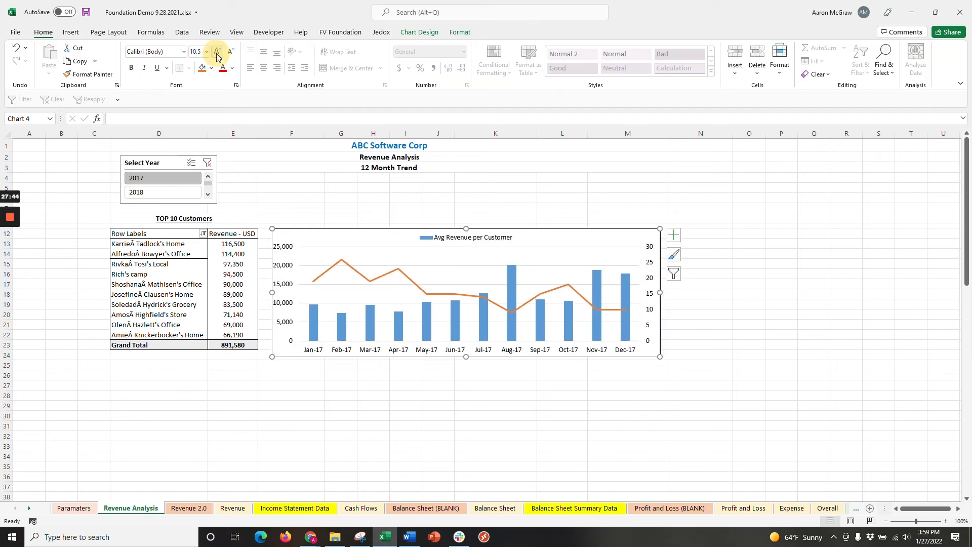
click(539, 178)
click(478, 238)
drag(382, 237, 355, 238)
click(478, 237)
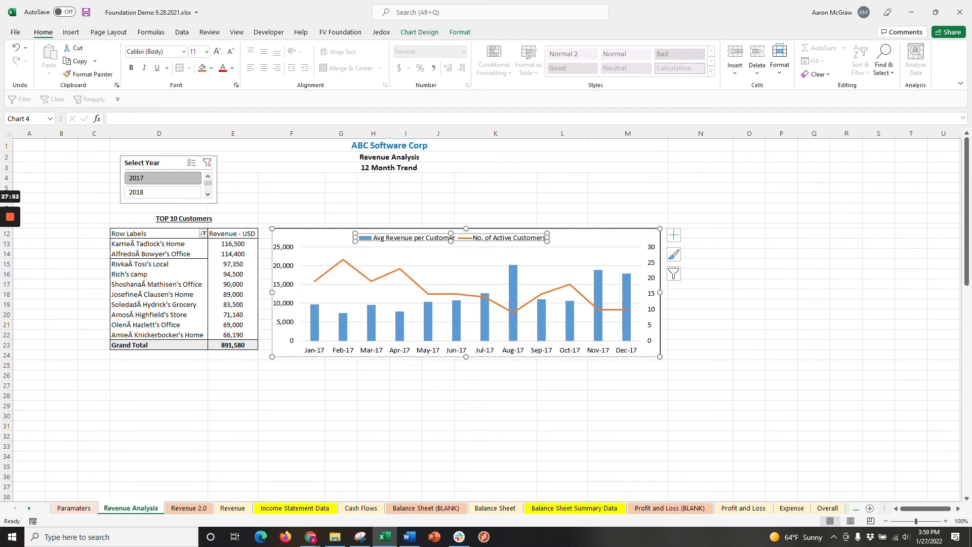
drag(472, 240, 478, 240)
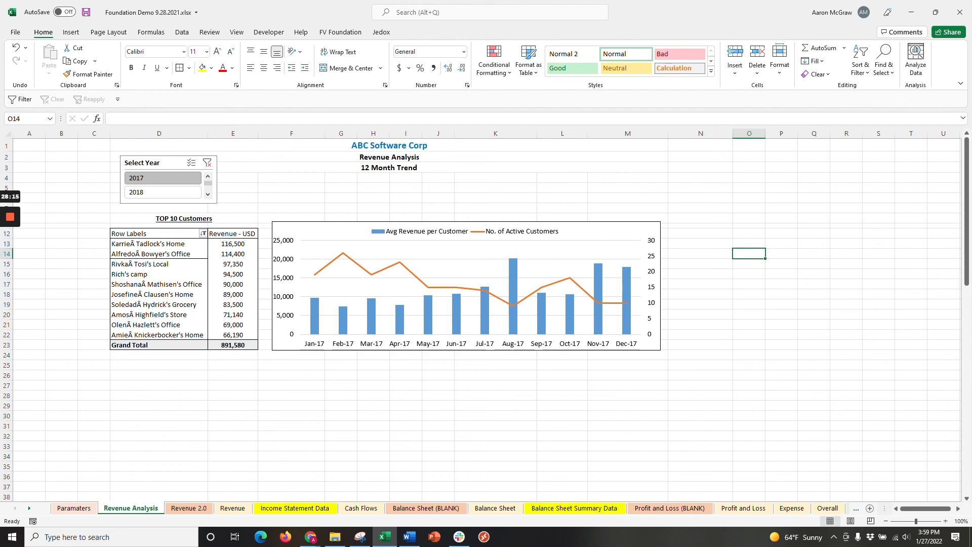
Step: Switch the Select Year slicer between 2018 and 2017 to check which dashboard elements respond
click(158, 191)
click(159, 177)
click(158, 192)
click(158, 178)
Step: Connect the Select Year slicer to PivotTable5 on the Revenue Analysis sheet through its report connections
right_click(164, 167)
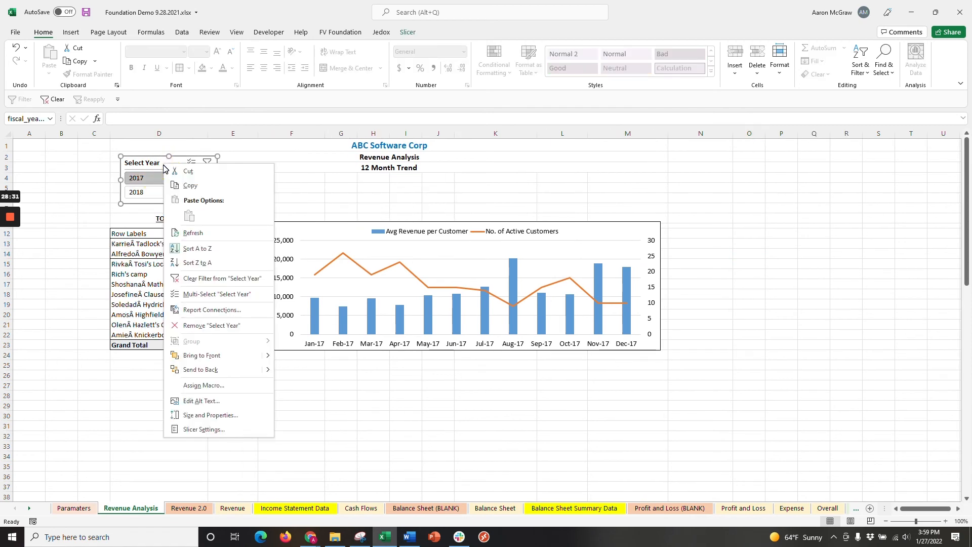
click(252, 310)
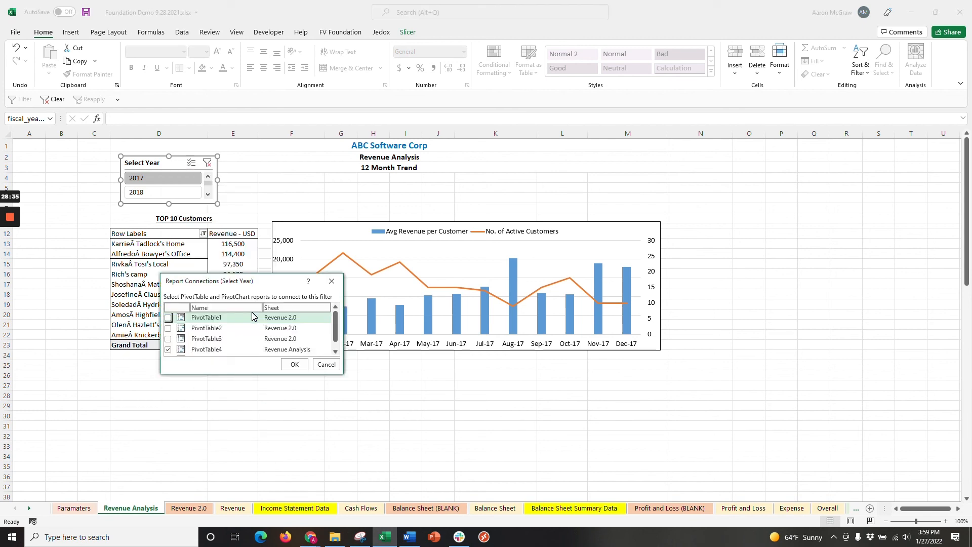
scroll(261, 339, down, 1)
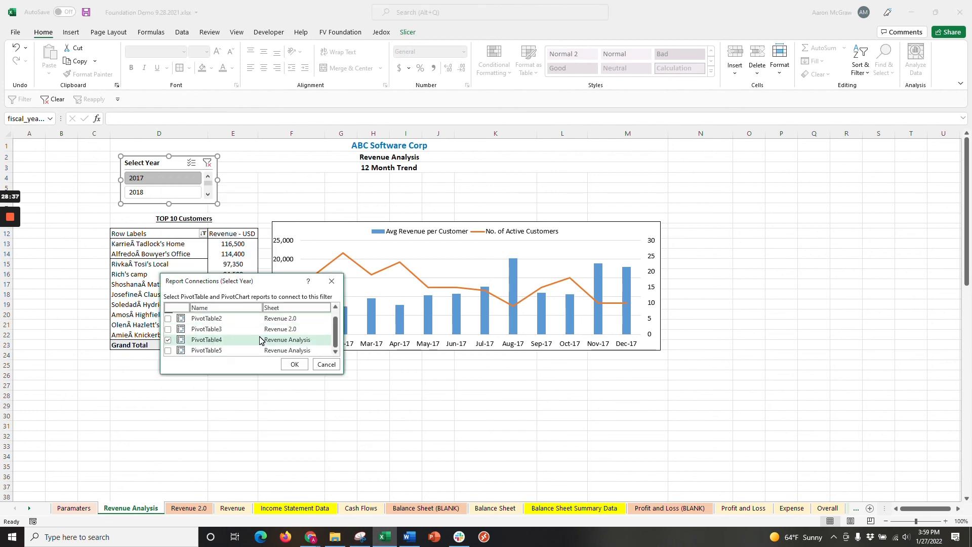
scroll(233, 344, up, 1)
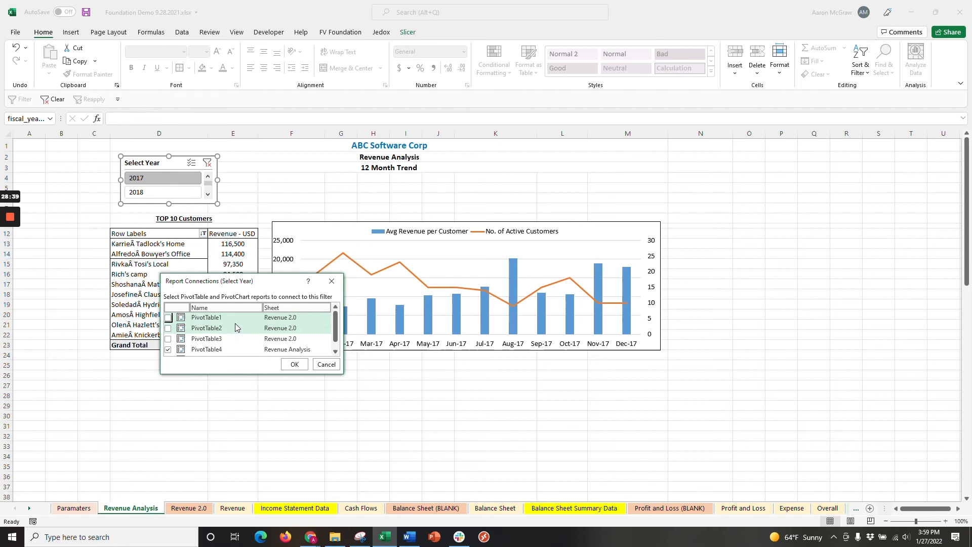
drag(341, 377, 419, 418)
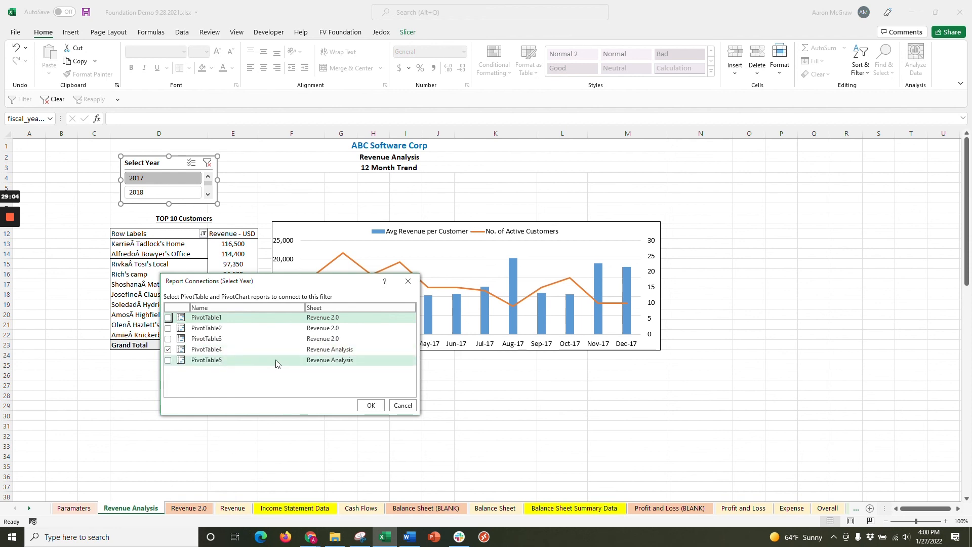
click(168, 360)
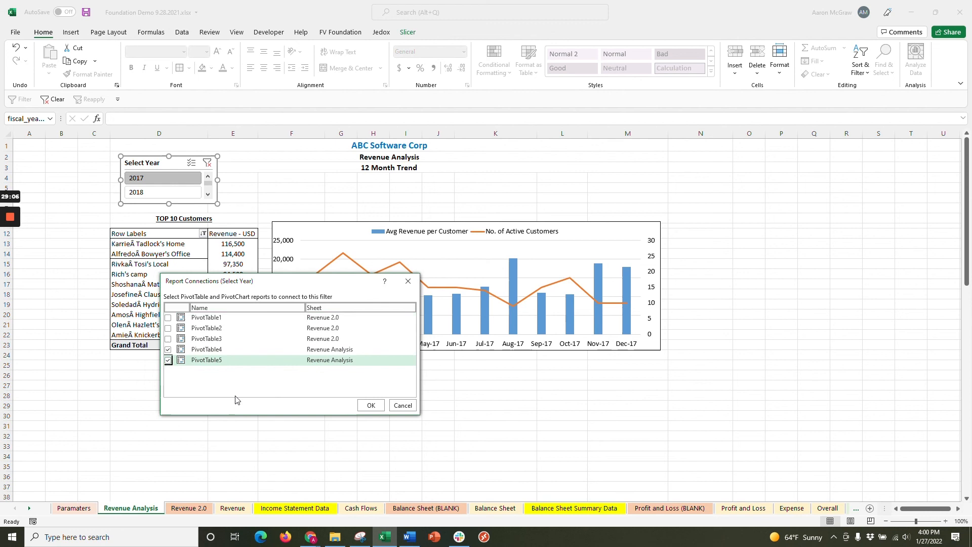
click(374, 406)
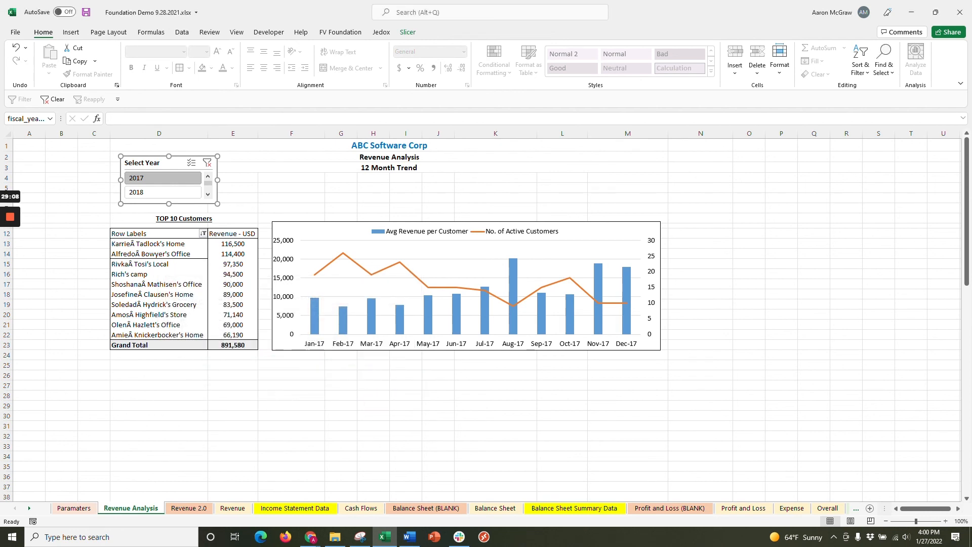
Step: Test the slicer on both the customer table and the combo chart by alternating 2018 and 2017, ending on 2017
click(339, 177)
click(174, 193)
click(175, 180)
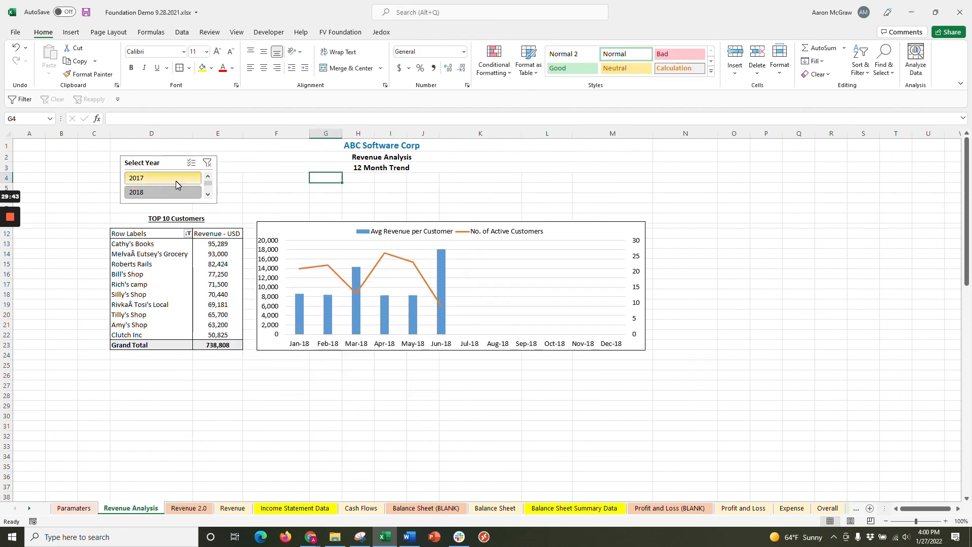
click(175, 194)
click(172, 177)
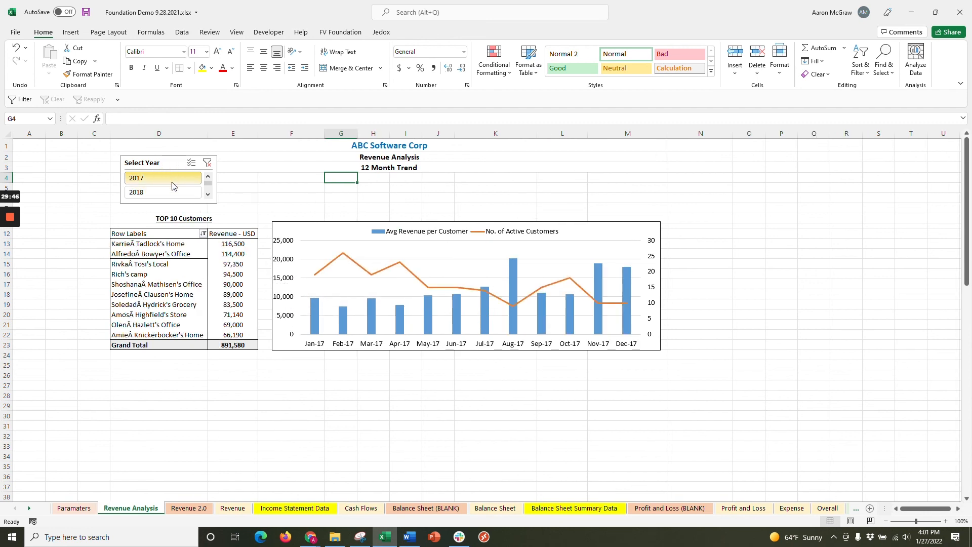